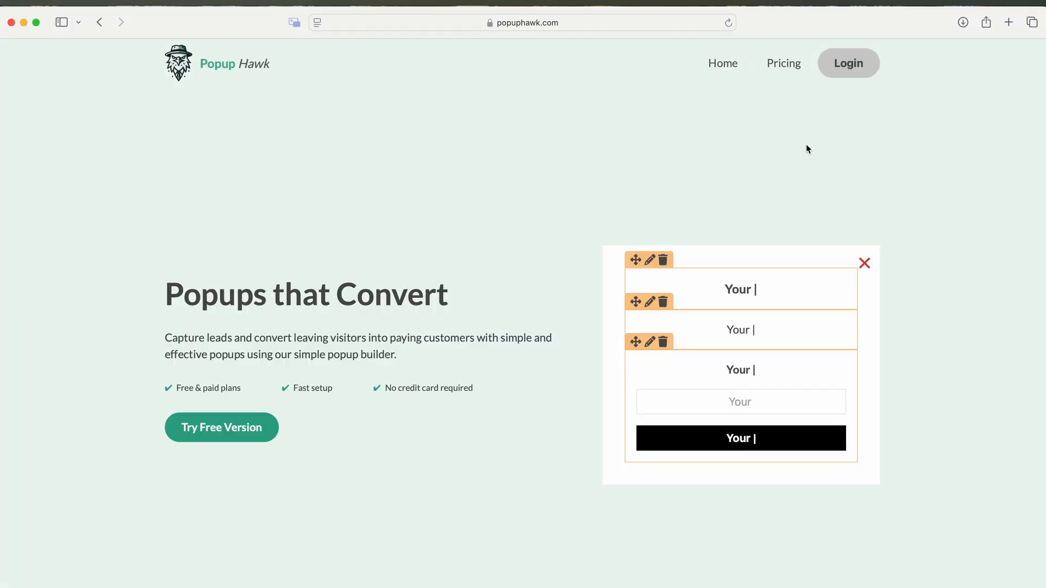
# - Open the Popup Hawk login page from the homepage's top navigation
pyautogui.click(845, 79)
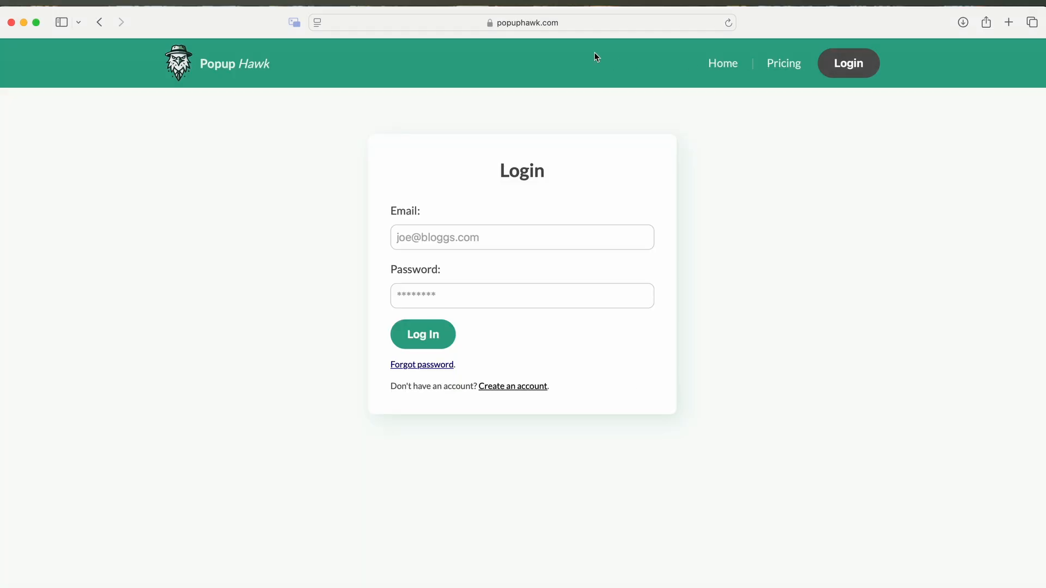
# - Log in with the account email and open the Installing the Tracking Script guide
pyautogui.click(519, 388)
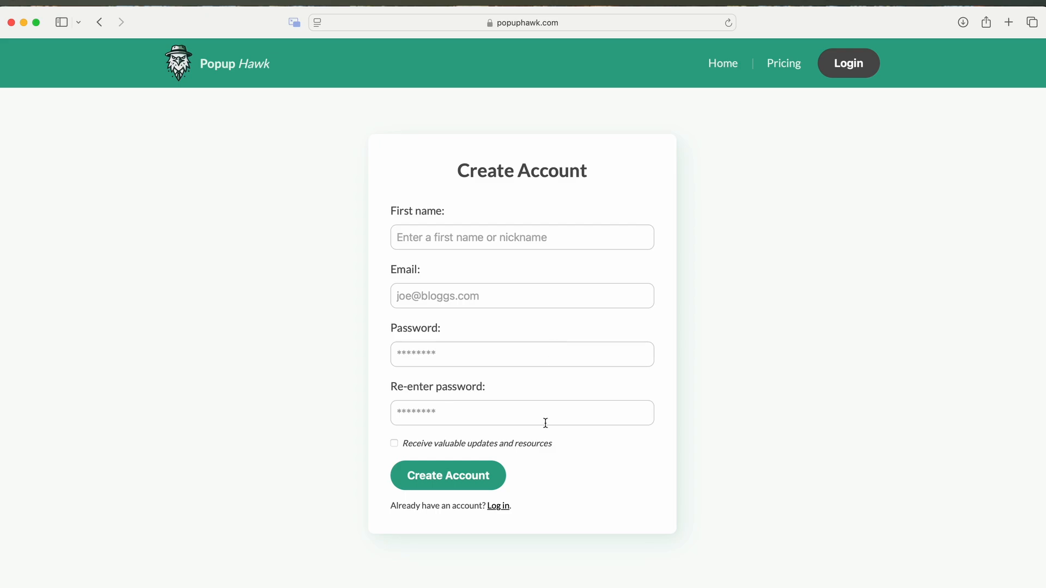
pyautogui.click(498, 505)
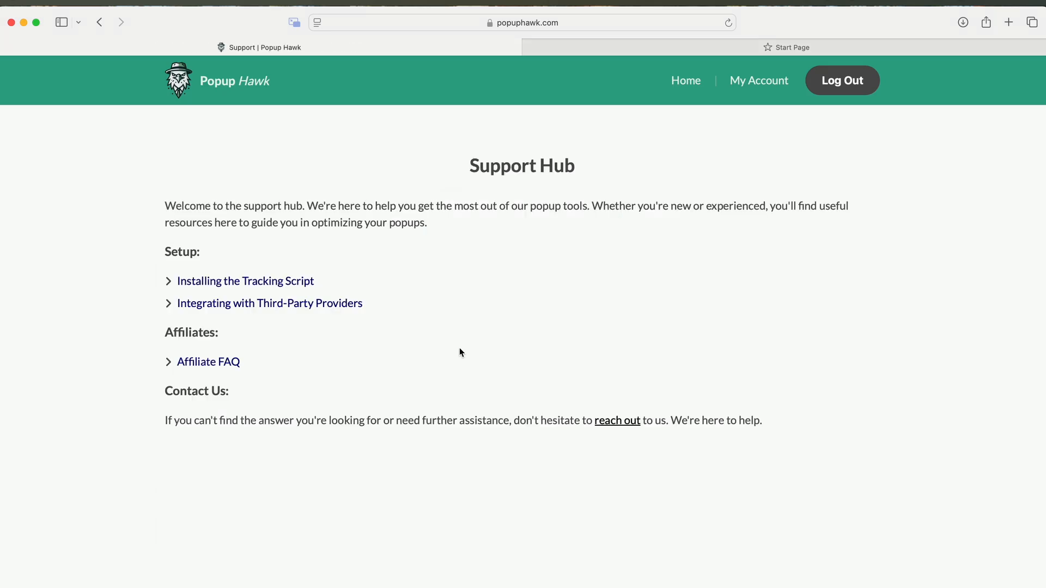
pyautogui.click(264, 283)
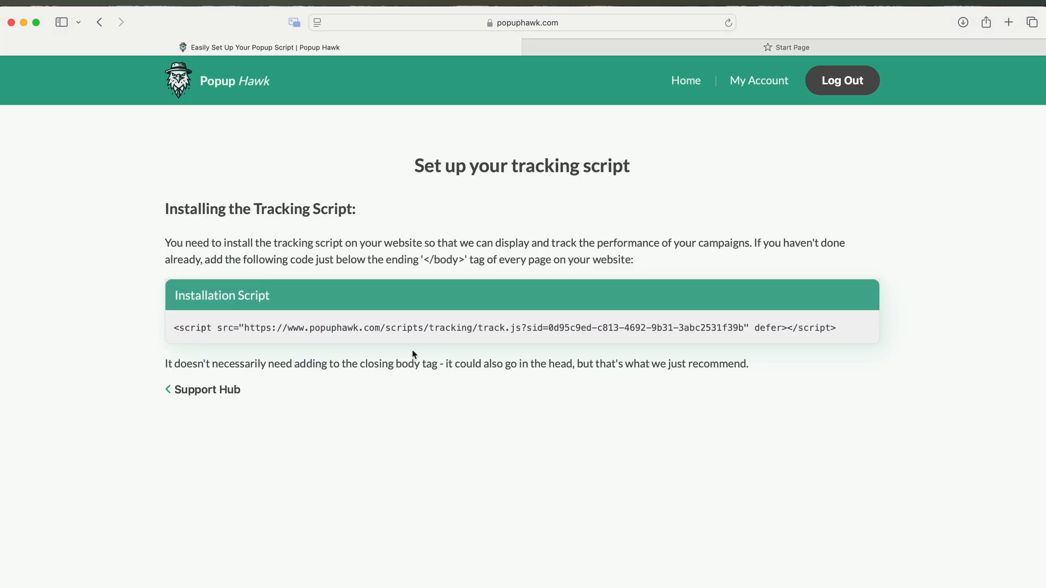
# - Copy the installation script line, then switch to the other browser tab's address bar
pyautogui.tripleClick(172, 325)
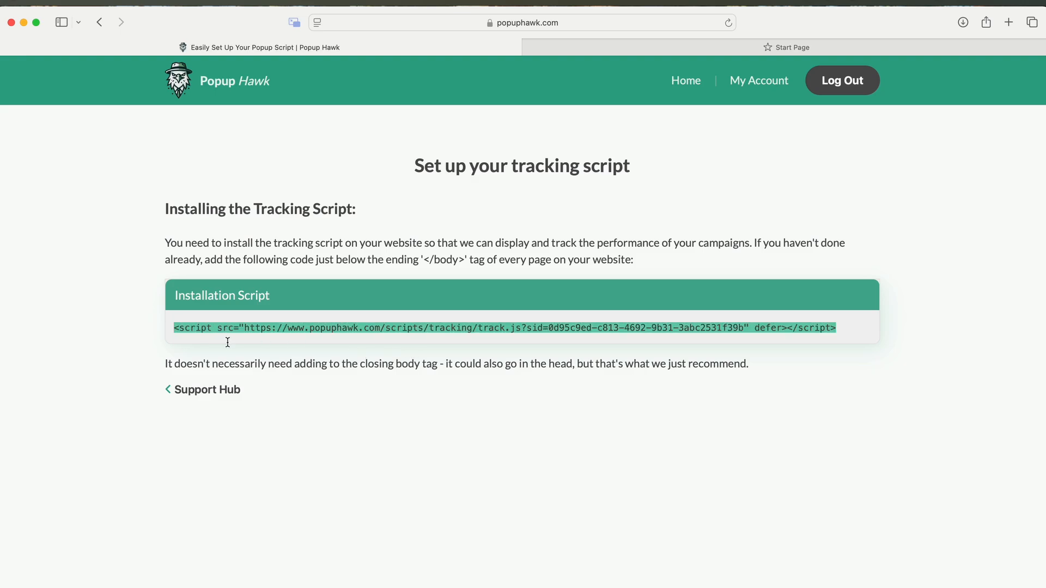
pyautogui.rightClick(319, 332)
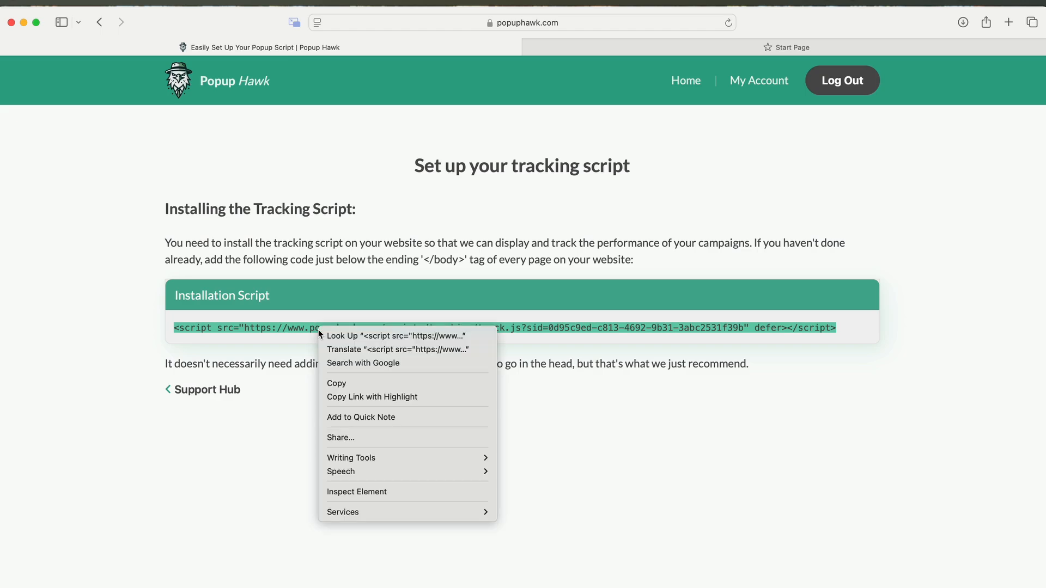
pyautogui.click(351, 383)
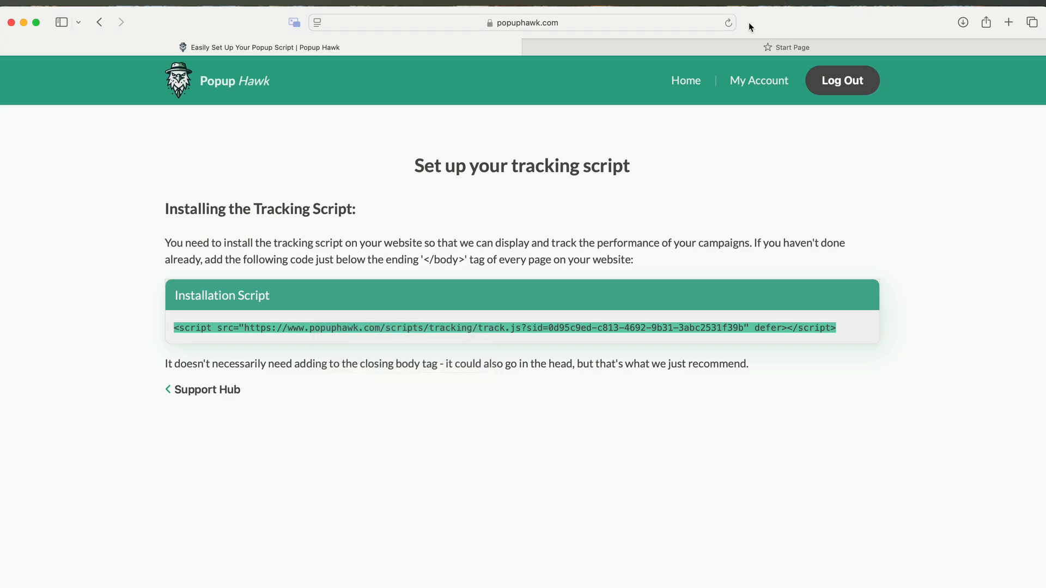
pyautogui.click(737, 43)
pyautogui.click(650, 26)
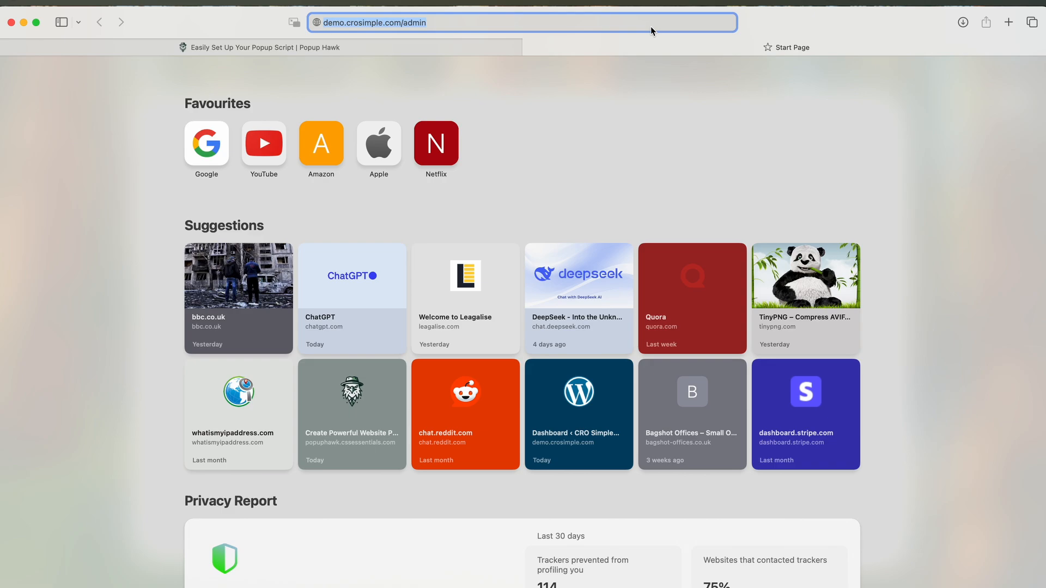
# - Load demo.crosimple.com/admin and open the Astra theme's header.php in the Theme File Editor
pyautogui.press('Return')
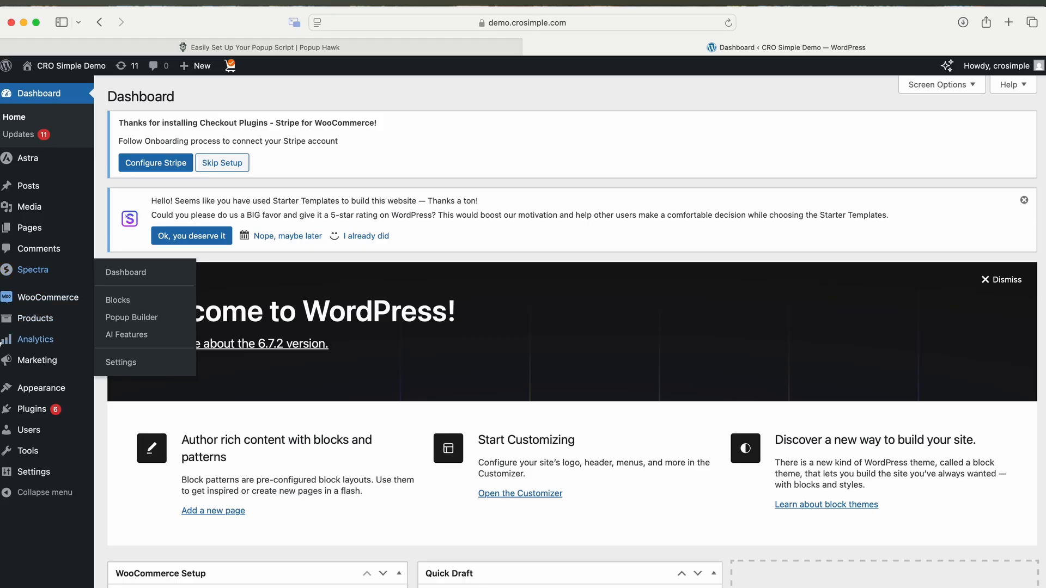
pyautogui.moveTo(48, 391)
pyautogui.click(155, 496)
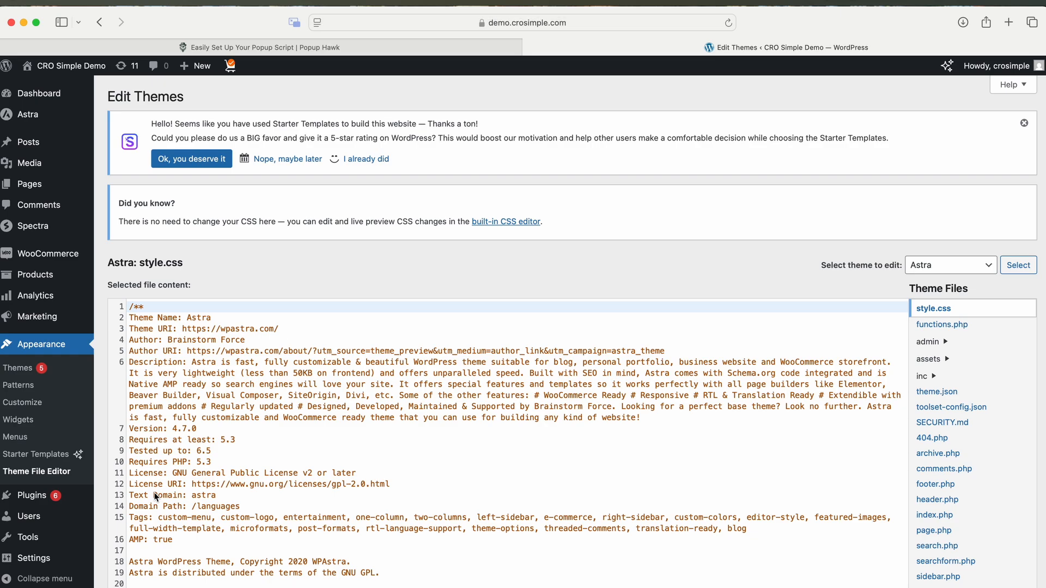
pyautogui.click(947, 500)
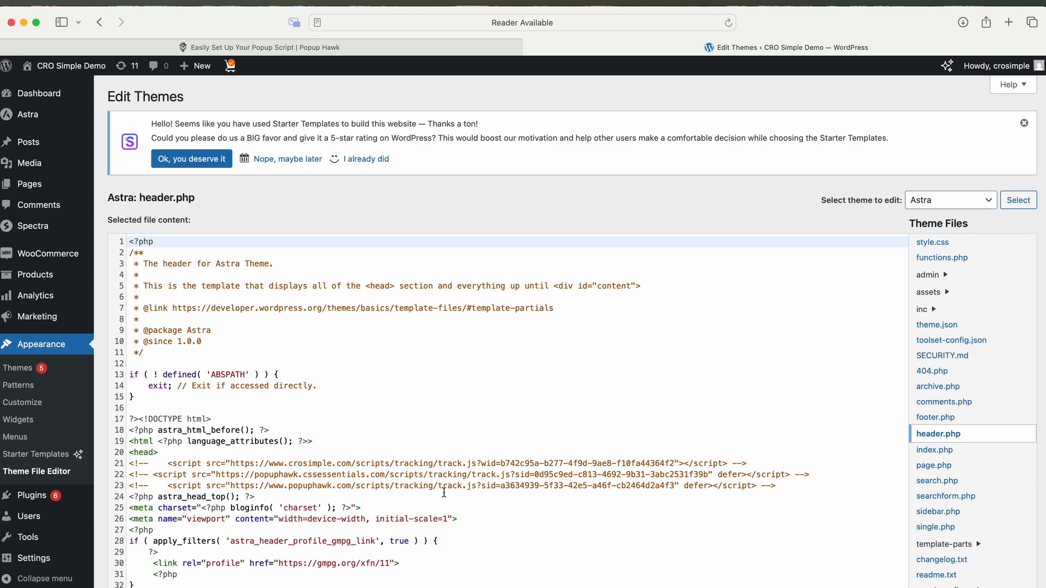
# - Paste the tracking script on a new line after line 23 and update header.php
pyautogui.click(800, 486)
pyautogui.press('Return')
pyautogui.press('super+v')
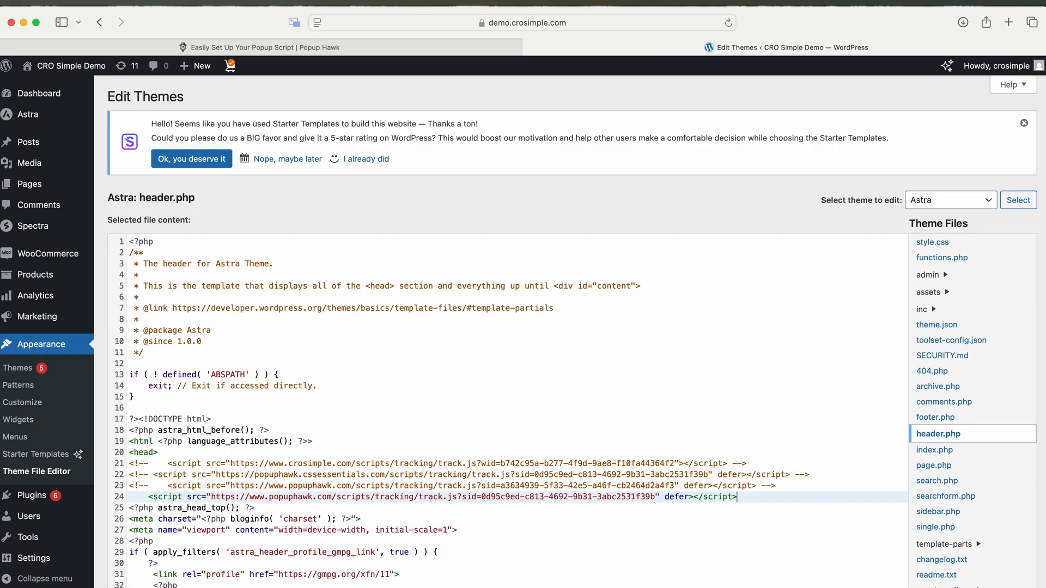
pyautogui.scroll(-10, 620, 464)
pyautogui.scroll(-3, 620, 464)
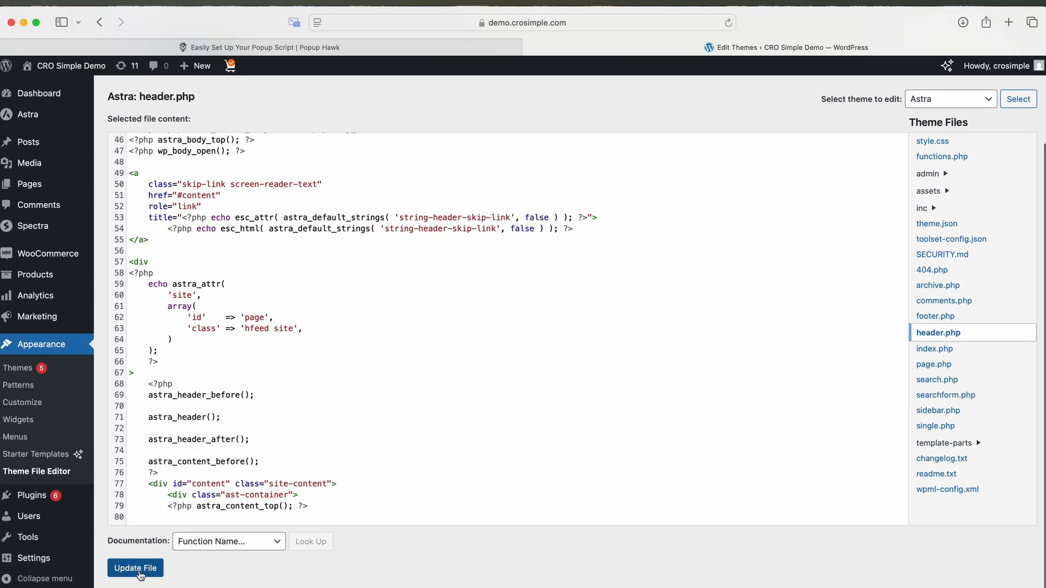
pyautogui.click(136, 569)
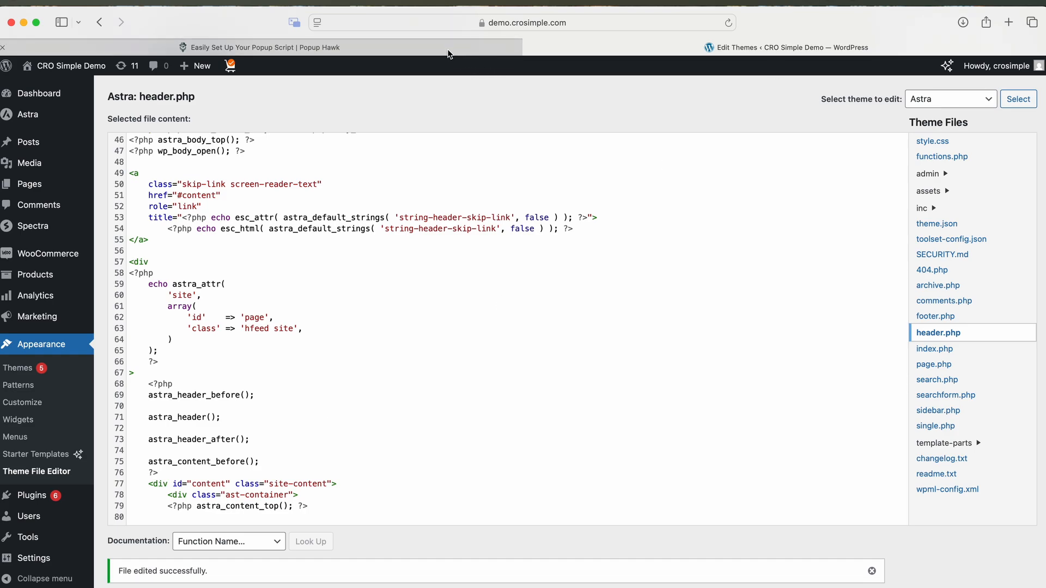
pyautogui.click(448, 52)
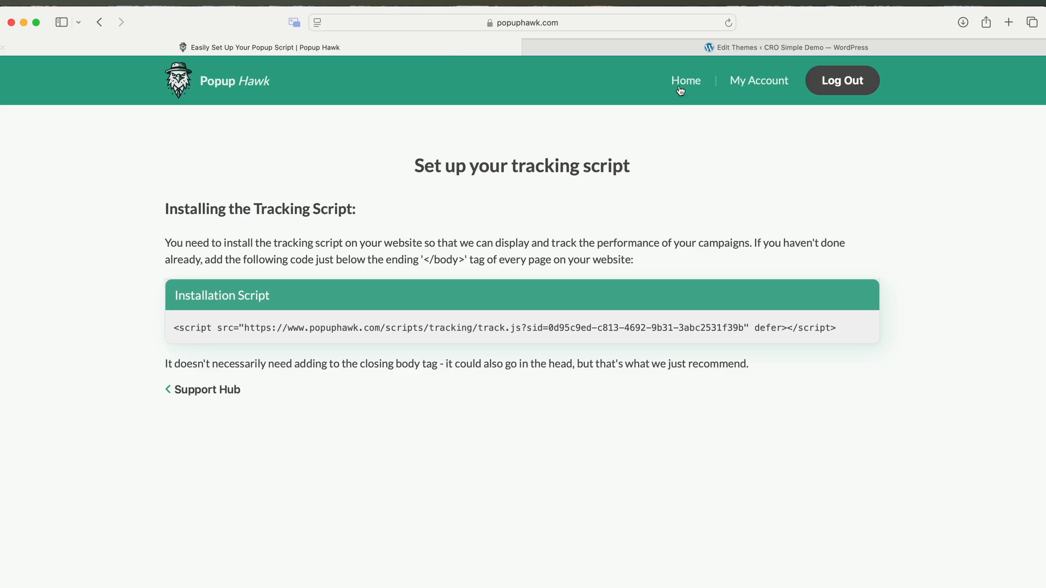
# - Start a new campaign from My Account > Campaigns
pyautogui.click(757, 81)
pyautogui.click(663, 328)
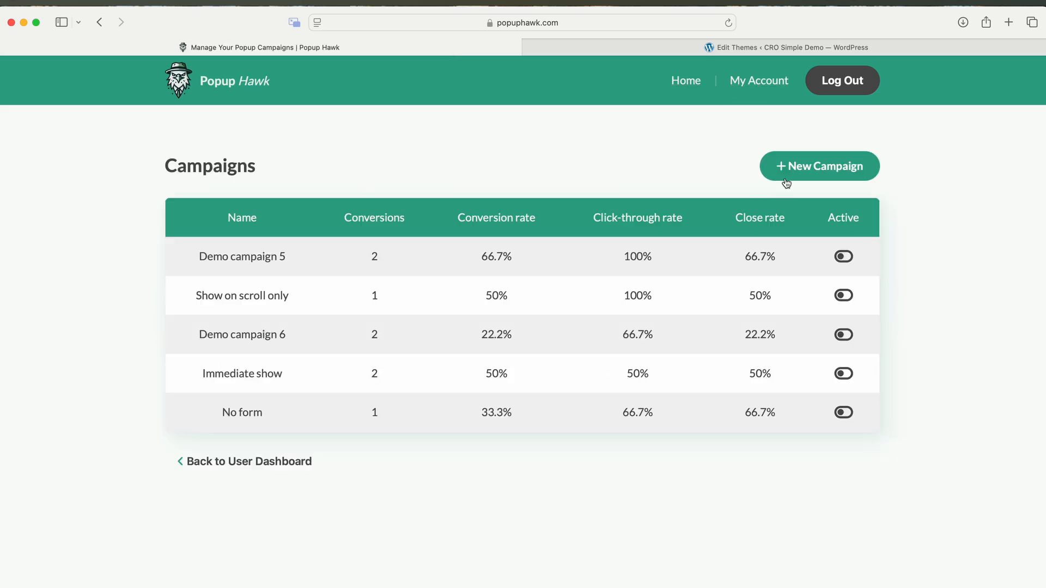
pyautogui.click(816, 163)
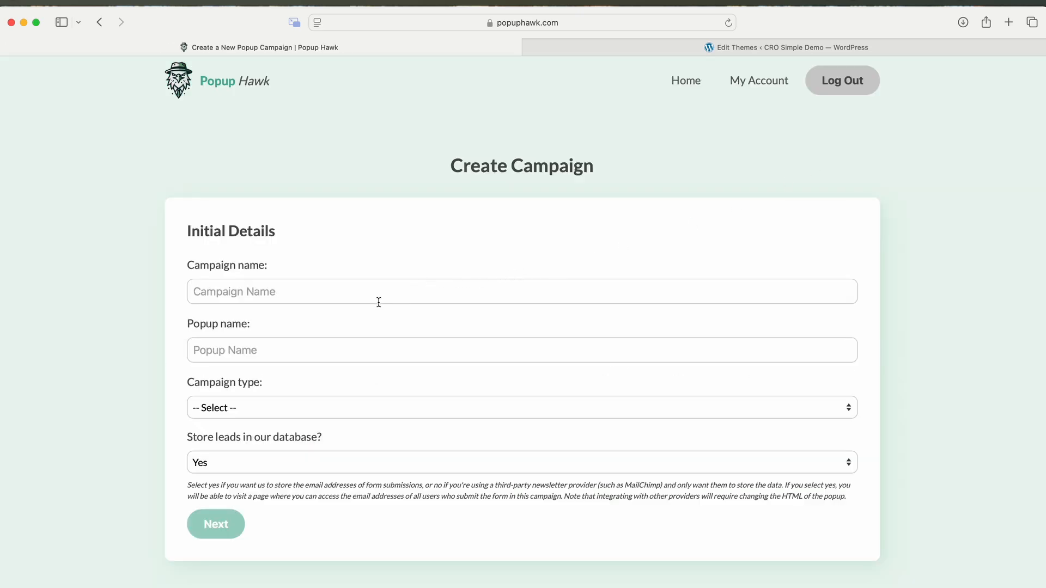
# - Name it 'Cart Abandonment Incentive', popup '10% Discount Popup', type Cart Abandonment, and continue
pyautogui.click(359, 294)
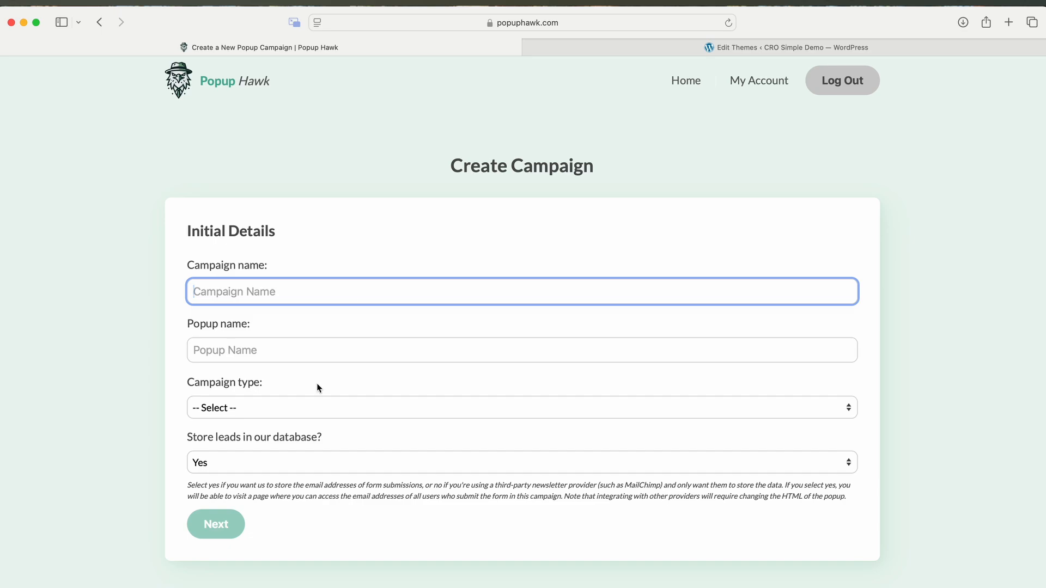
pyautogui.write('Cart Abandonment Incentive')
pyautogui.press('Tab')
pyautogui.write('10% Discount Popup')
pyautogui.click(309, 412)
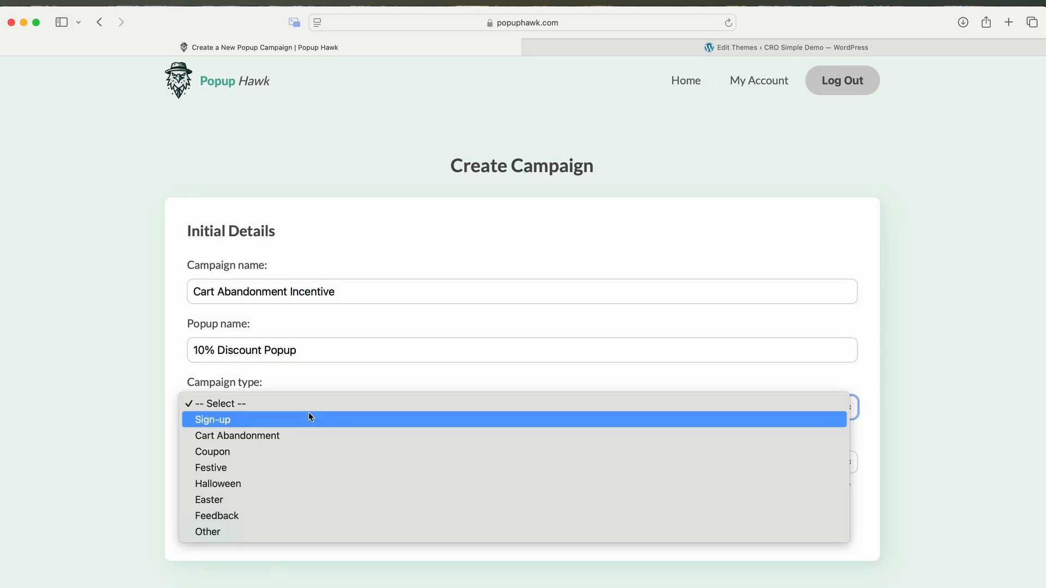
pyautogui.click(287, 431)
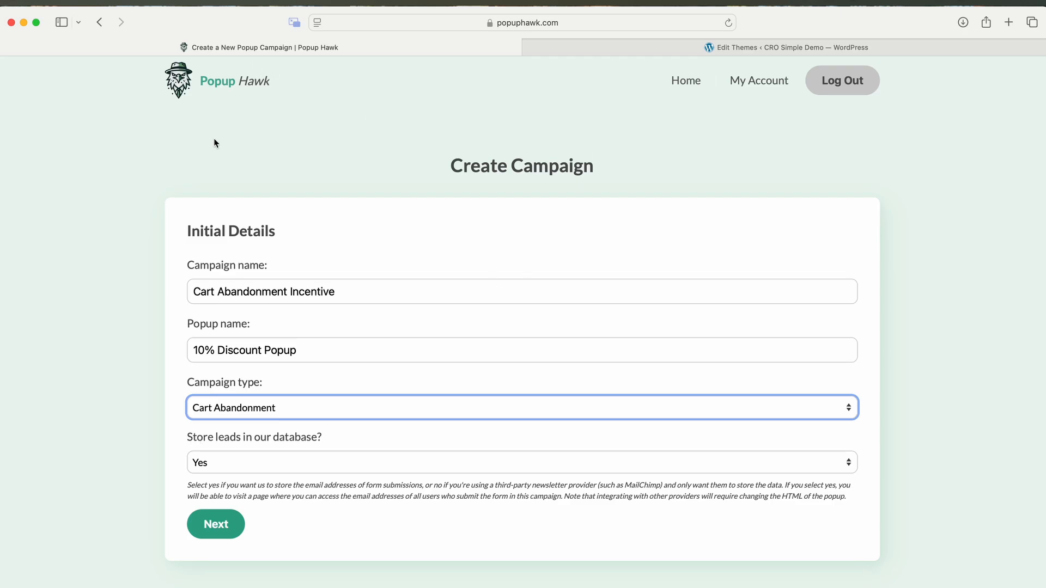
pyautogui.click(225, 523)
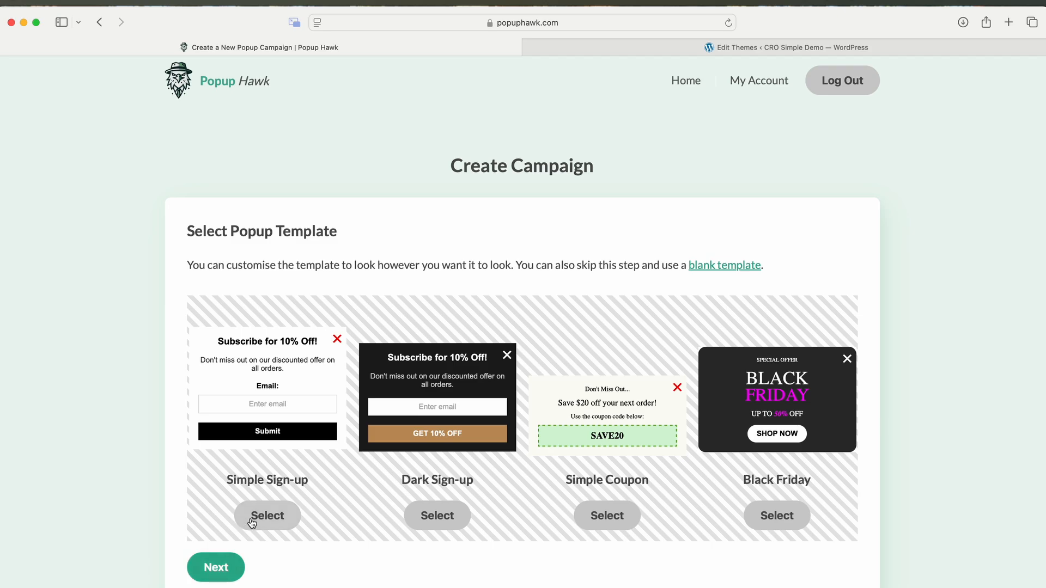
# - Choose the Simple Sign-up template and change the headline to 'Get 10% Off!'
pyautogui.click(283, 358)
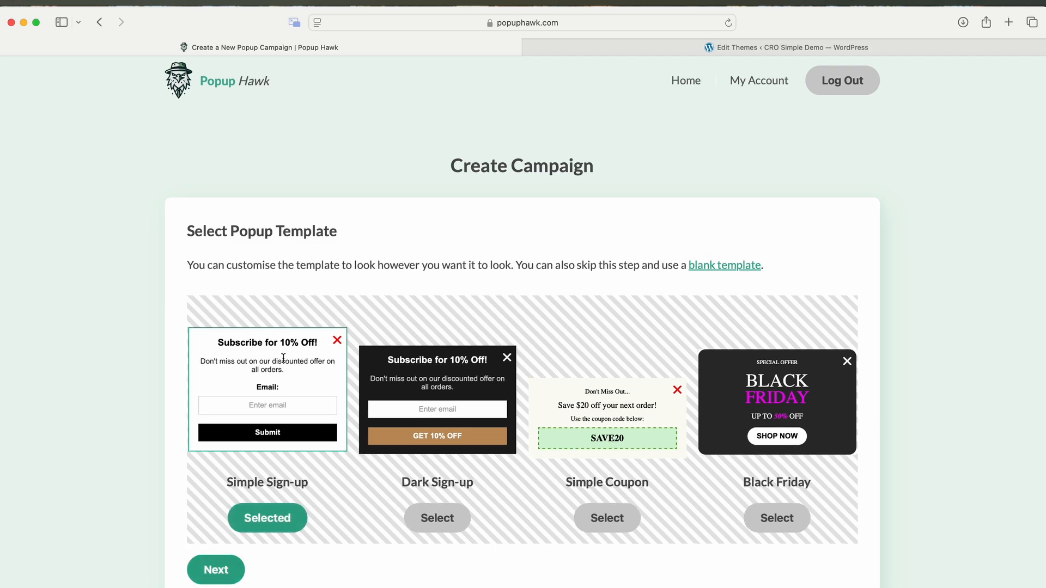
pyautogui.click(217, 569)
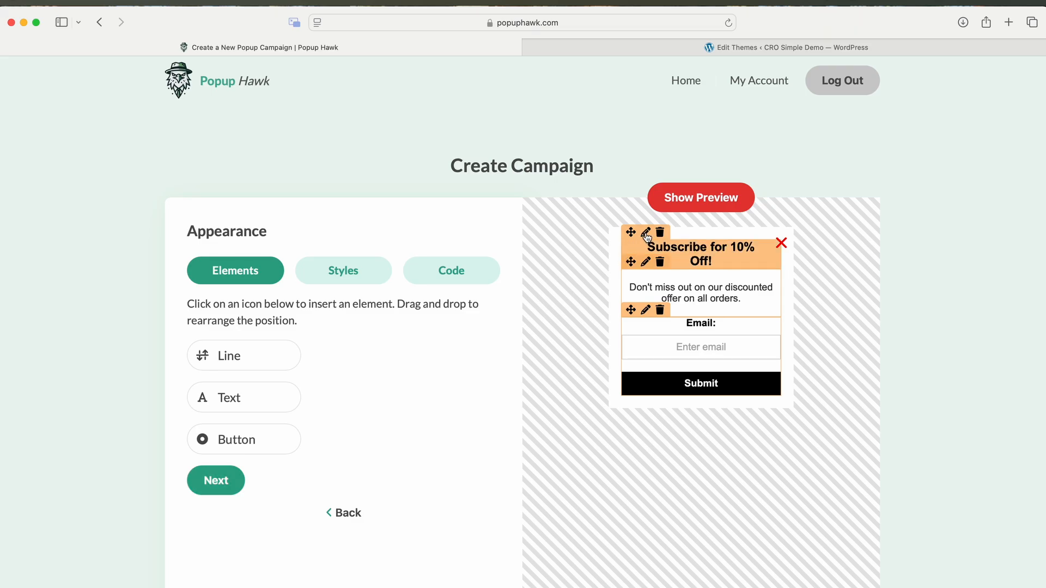
pyautogui.click(343, 270)
pyautogui.scroll(-5, 587, 361)
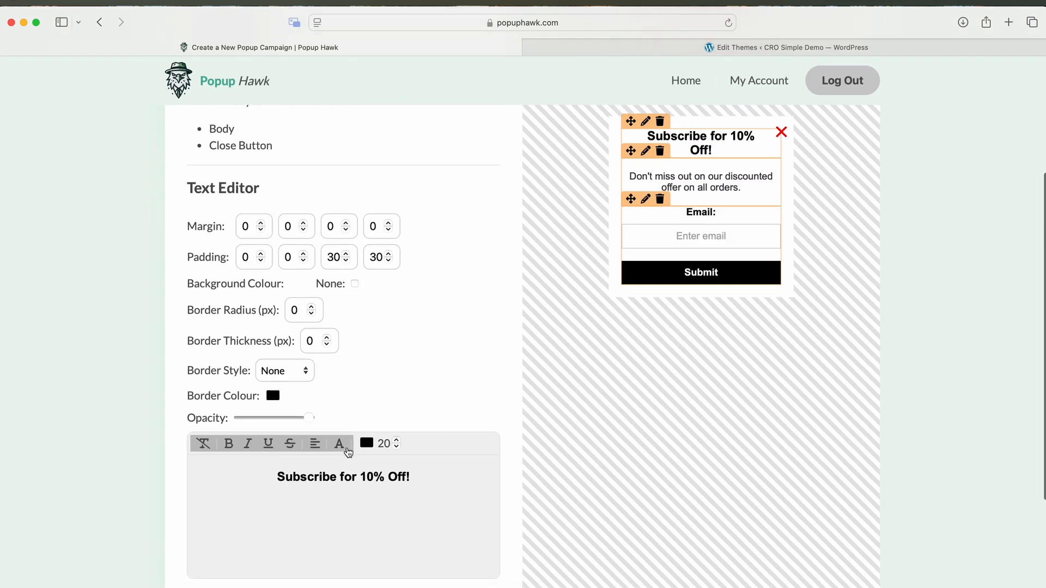
pyautogui.moveTo(355, 476); pyautogui.dragTo(268, 474)
pyautogui.write('Get')
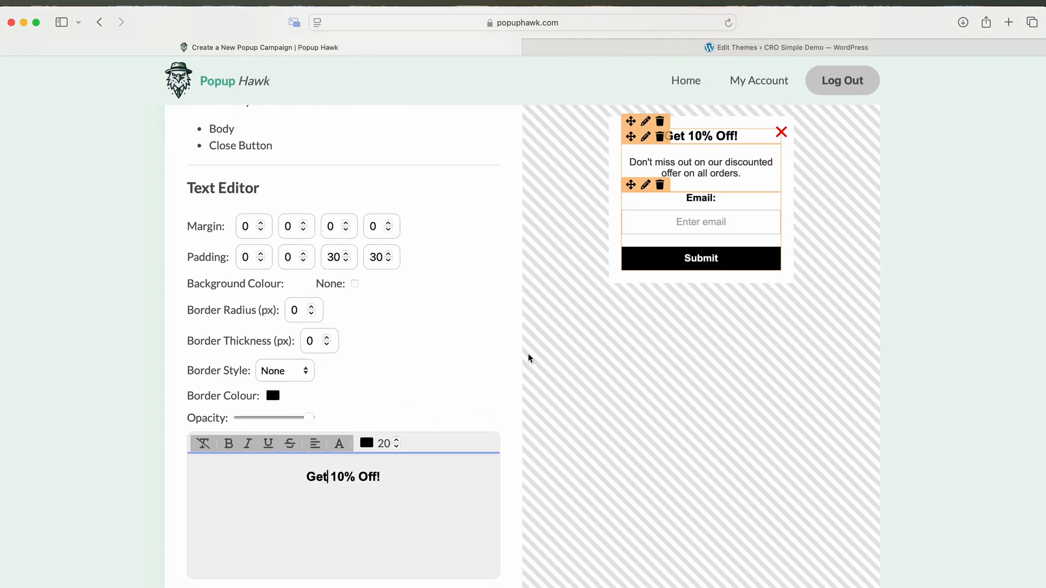
pyautogui.scroll(4, 530, 357)
# - Add a divider line above the Email field and preview the popup
pyautogui.click(270, 282)
pyautogui.click(256, 356)
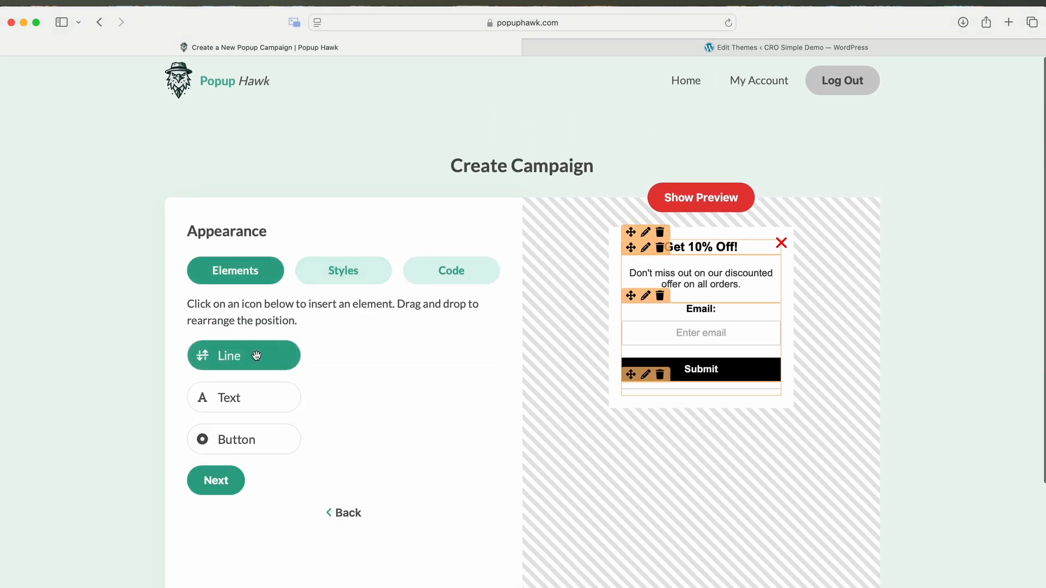
pyautogui.moveTo(632, 380); pyautogui.dragTo(636, 323)
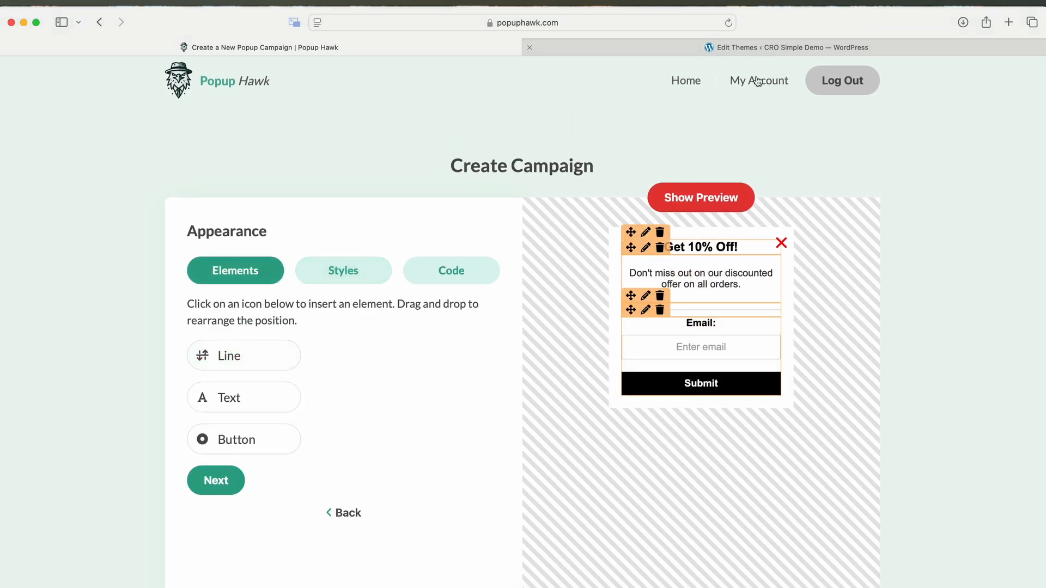
pyautogui.click(715, 191)
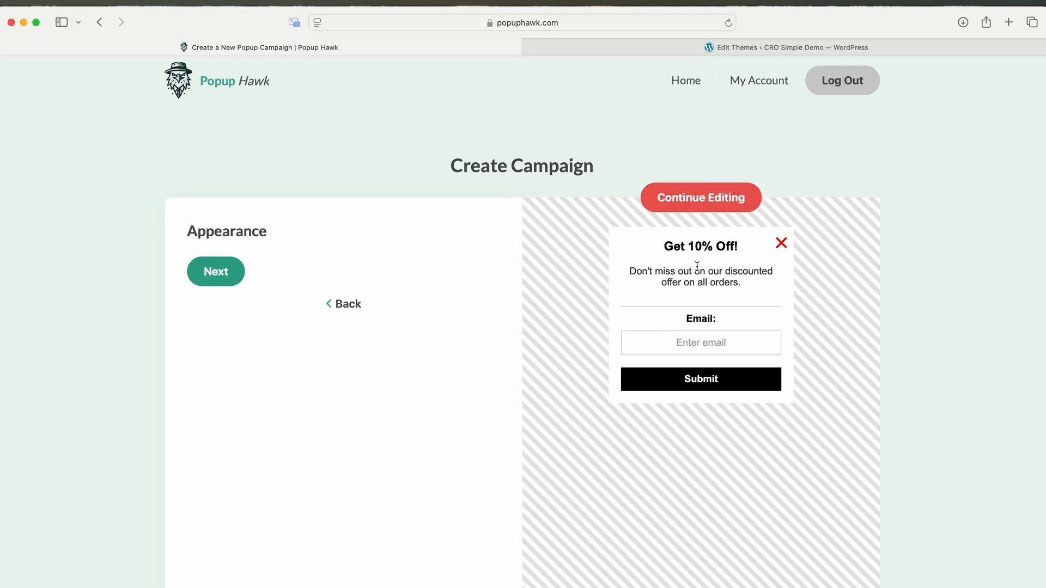
# - Show the popup when the user is about to leave, no scroll trigger, then reach Targeting Options
pyautogui.click(238, 274)
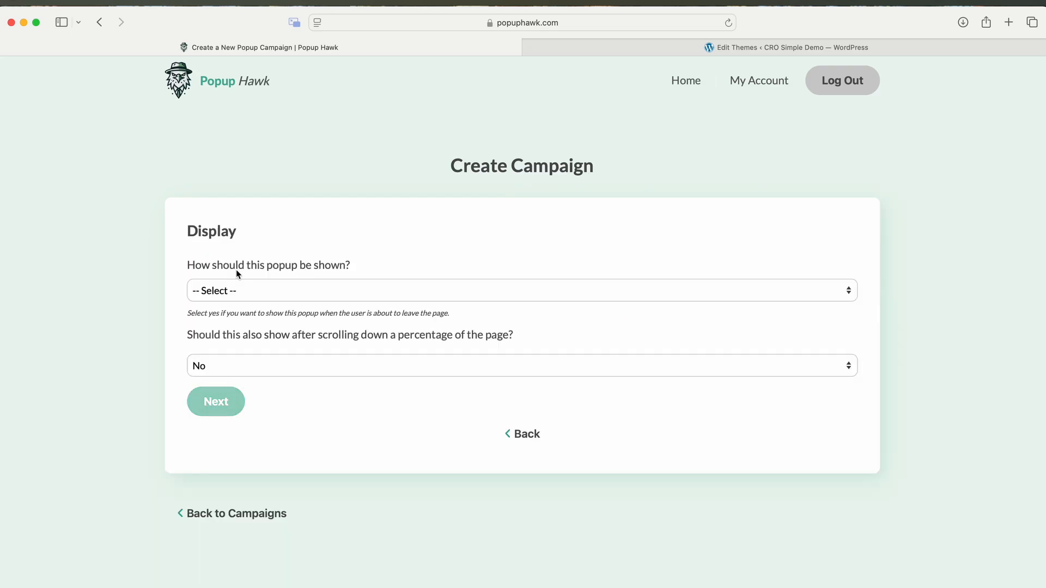
pyautogui.click(287, 291)
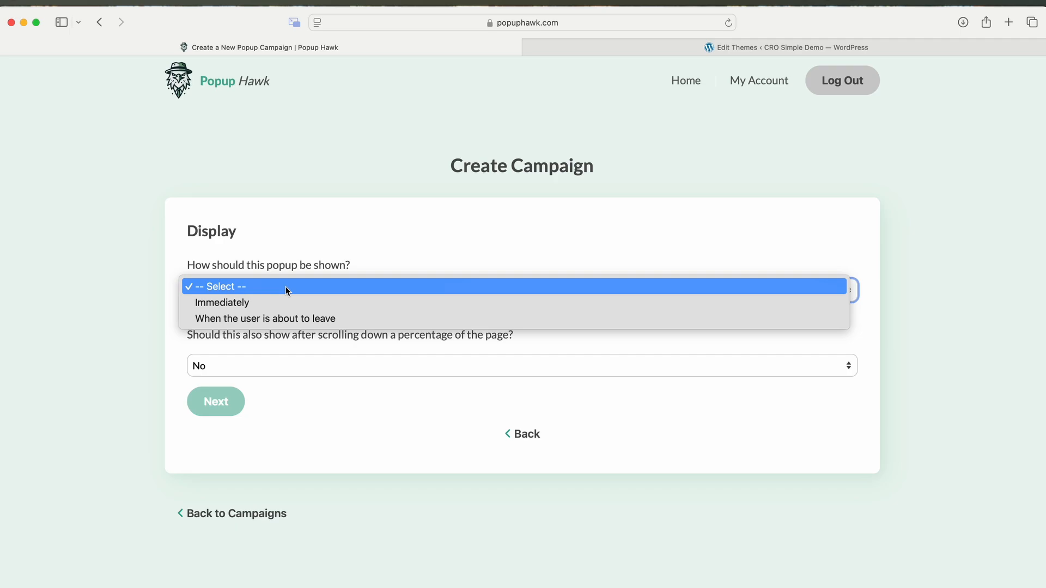
pyautogui.click(290, 318)
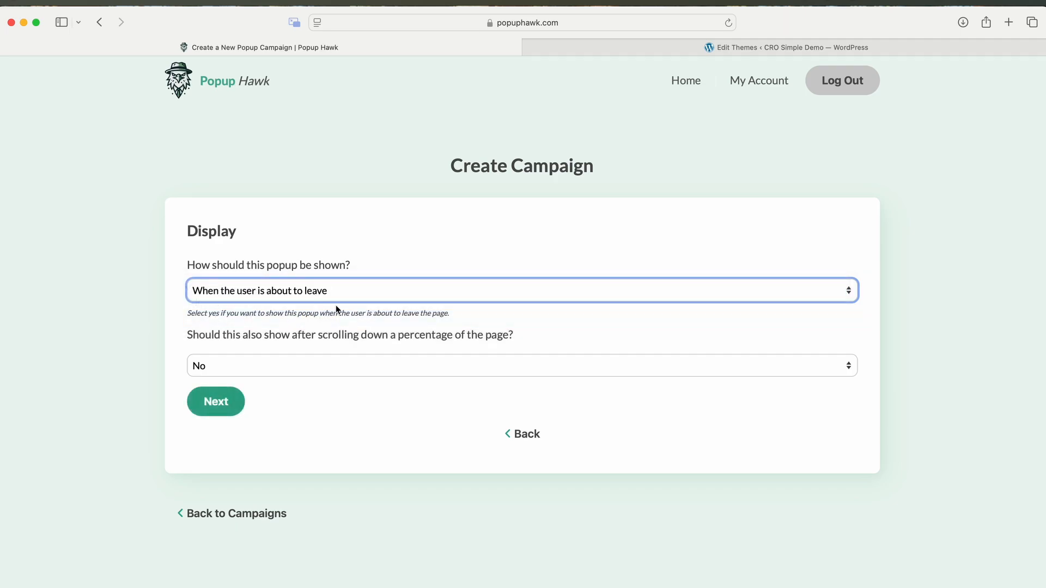
pyautogui.click(409, 293)
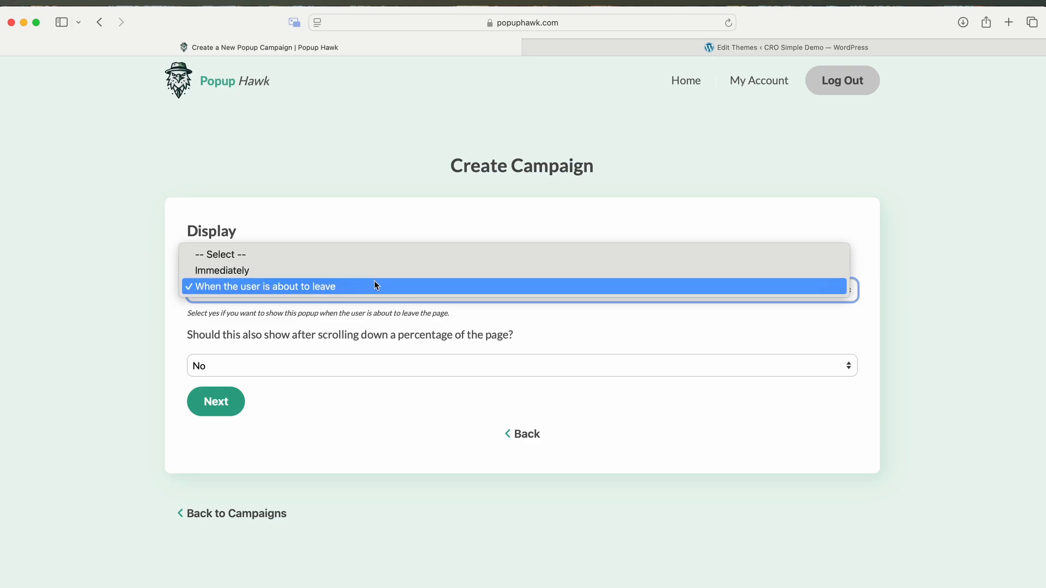
pyautogui.click(381, 288)
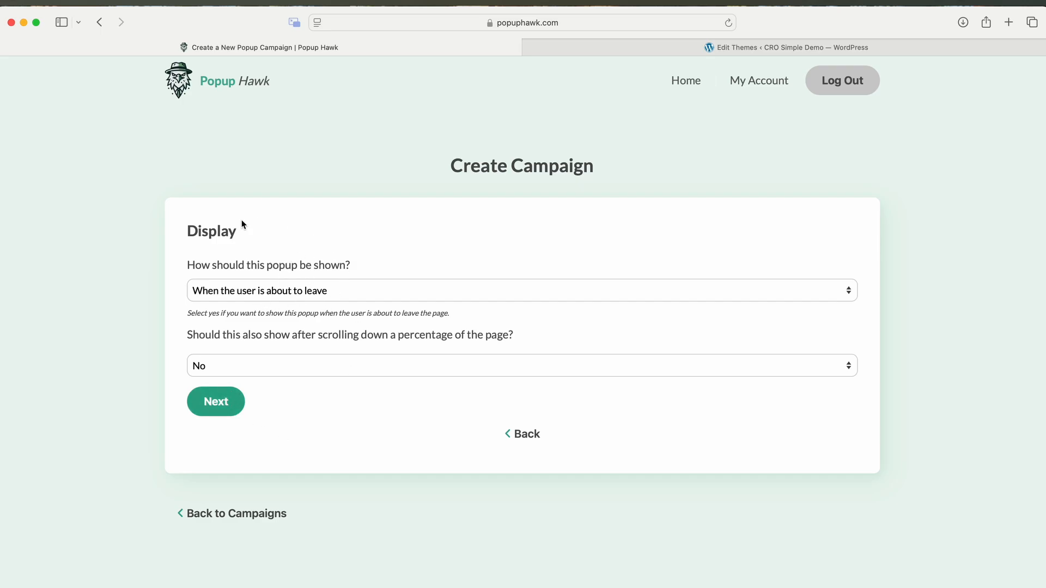
pyautogui.click(227, 406)
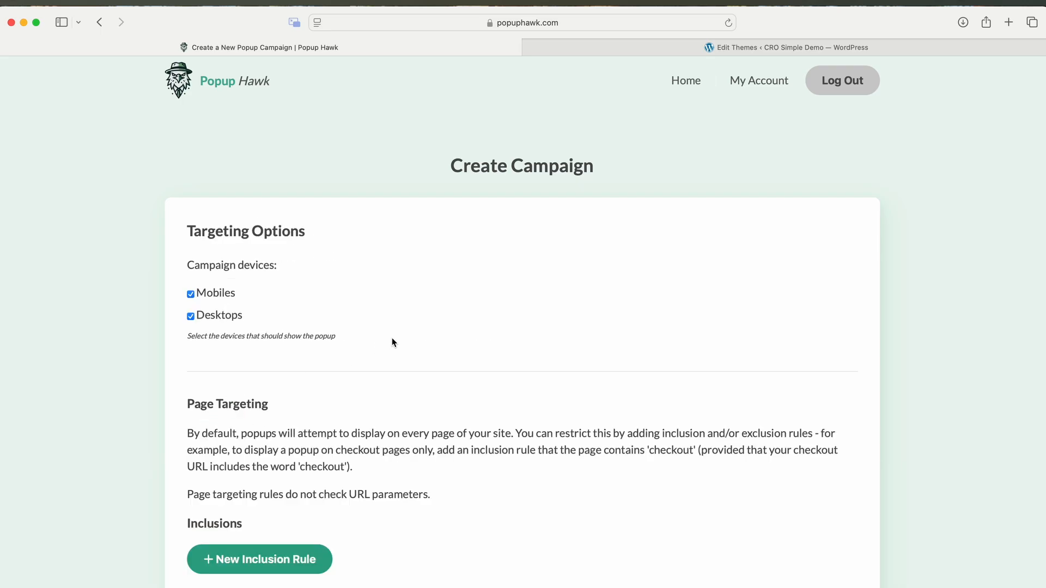
# - Add an inclusion rule limiting the popup to URLs that contain 'checkout'
pyautogui.scroll(-2, 391, 337)
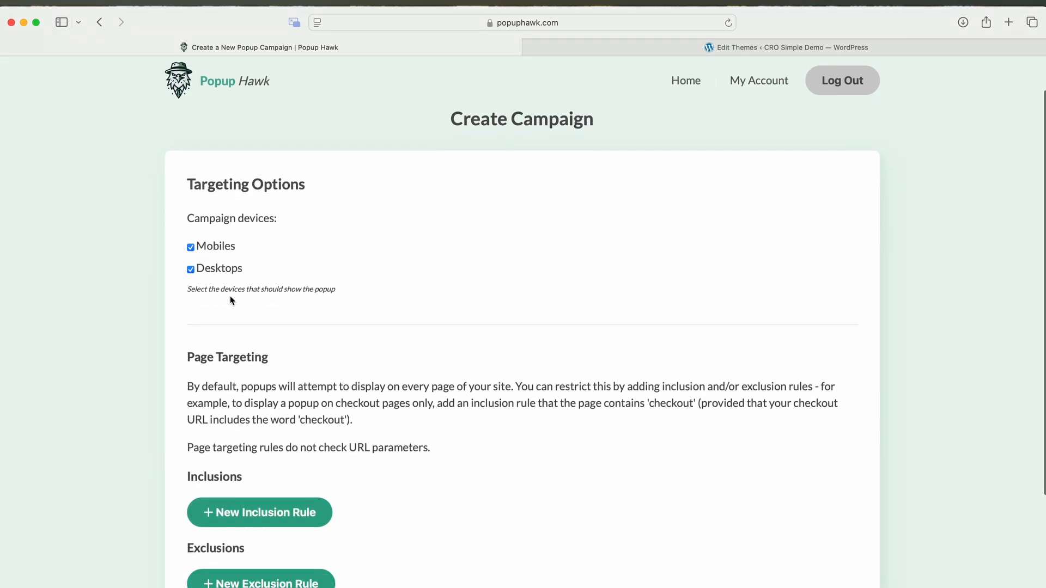
pyautogui.scroll(-3, 230, 299)
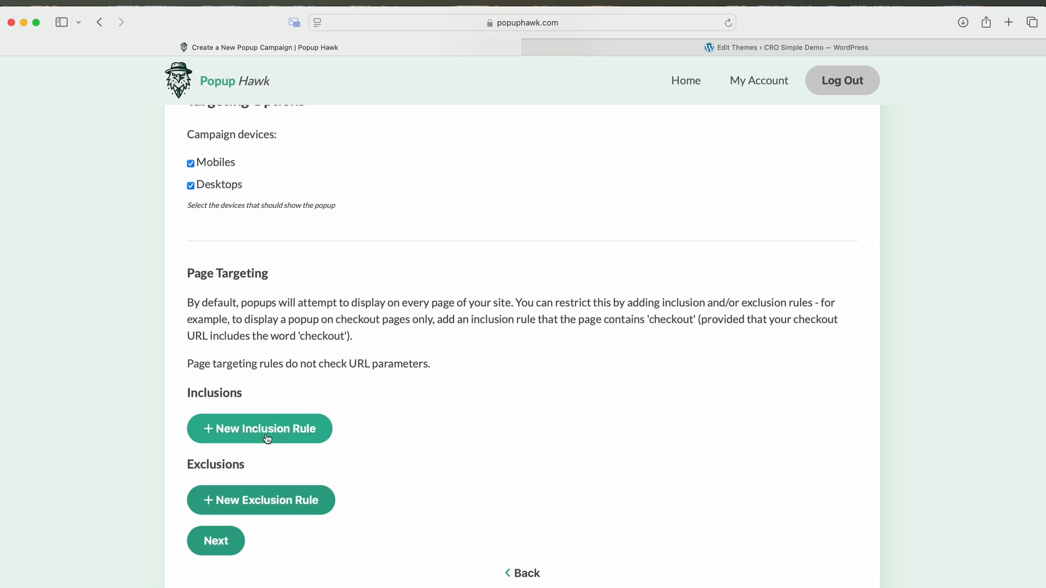
pyautogui.click(297, 438)
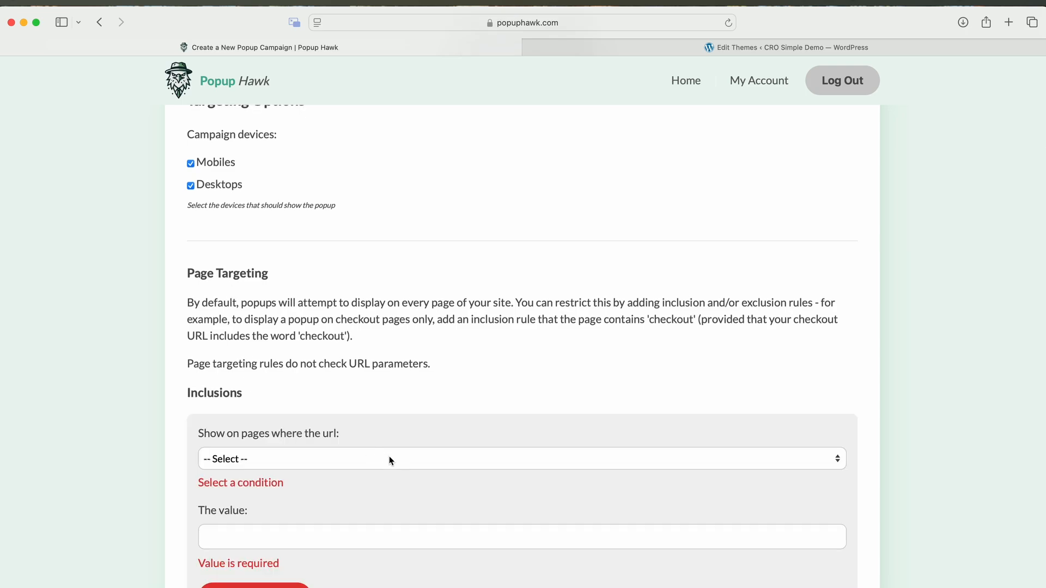
pyautogui.scroll(-2, 381, 436)
pyautogui.click(378, 419)
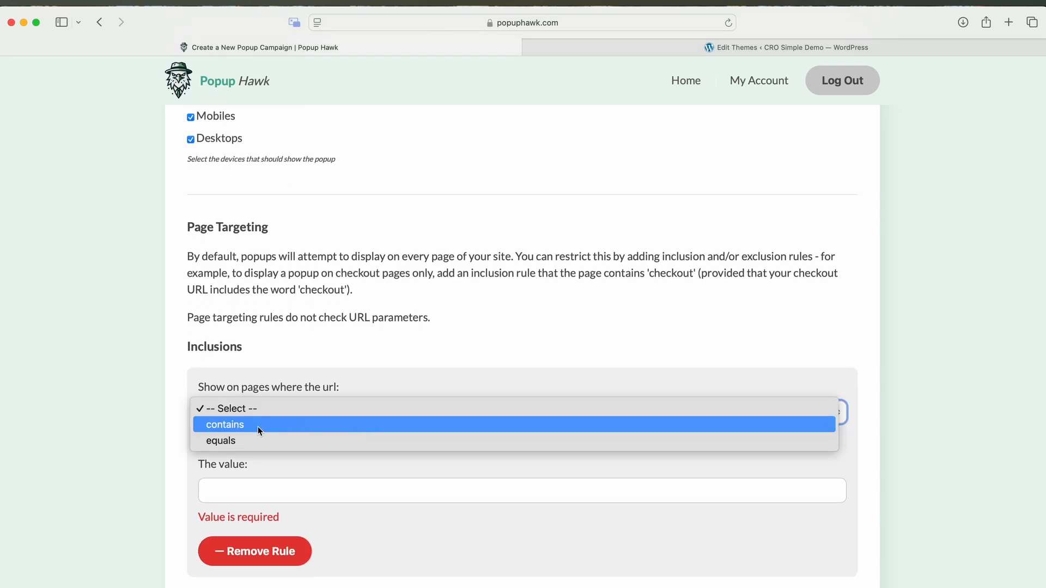
pyautogui.click(257, 427)
pyautogui.click(302, 471)
pyautogui.write('checkout')
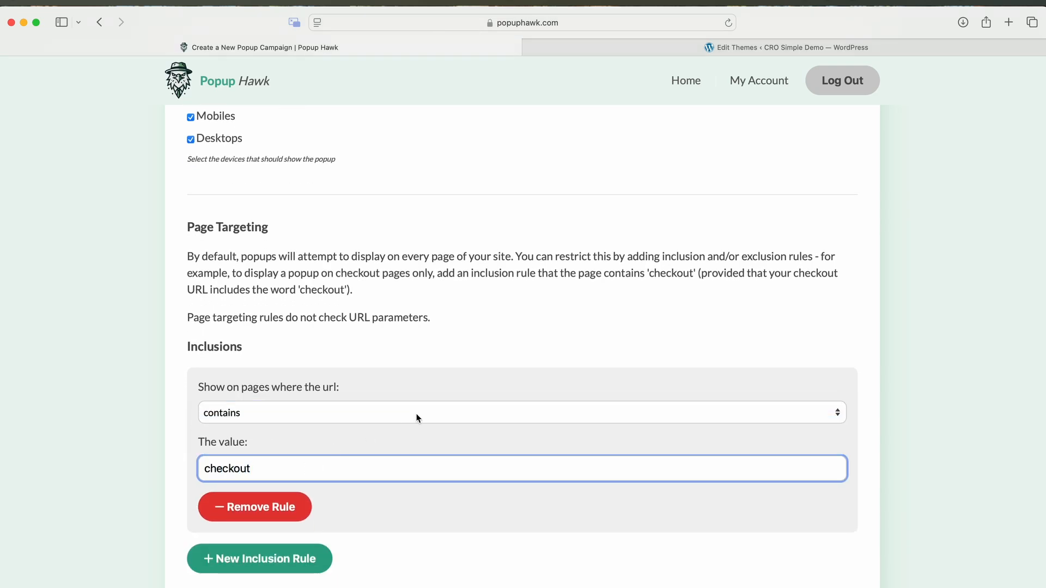
# - Review the 'checkout' rule value and finish creating the campaign
pyautogui.scroll(-8, 417, 414)
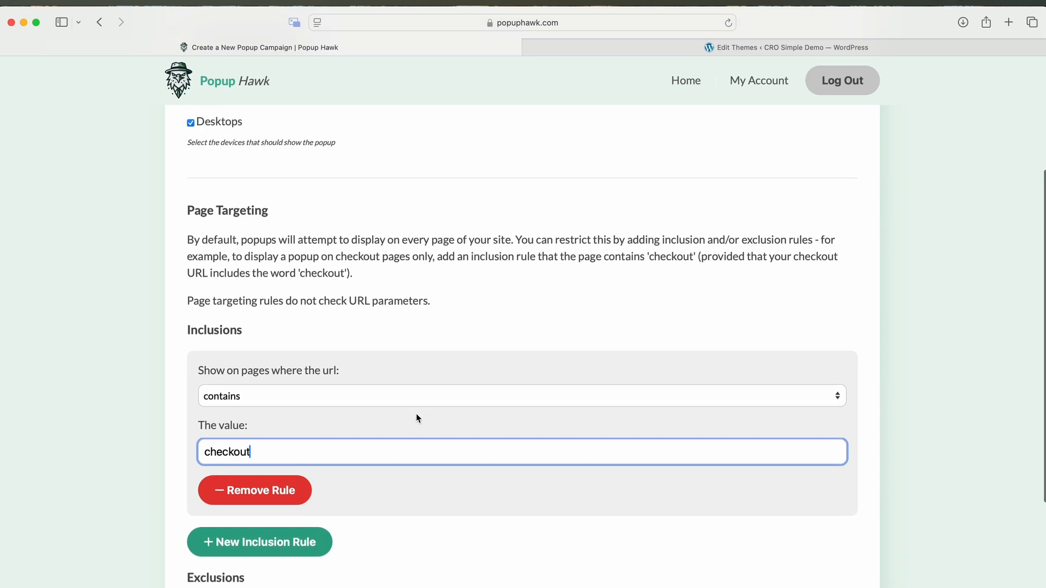
pyautogui.scroll(4, 435, 379)
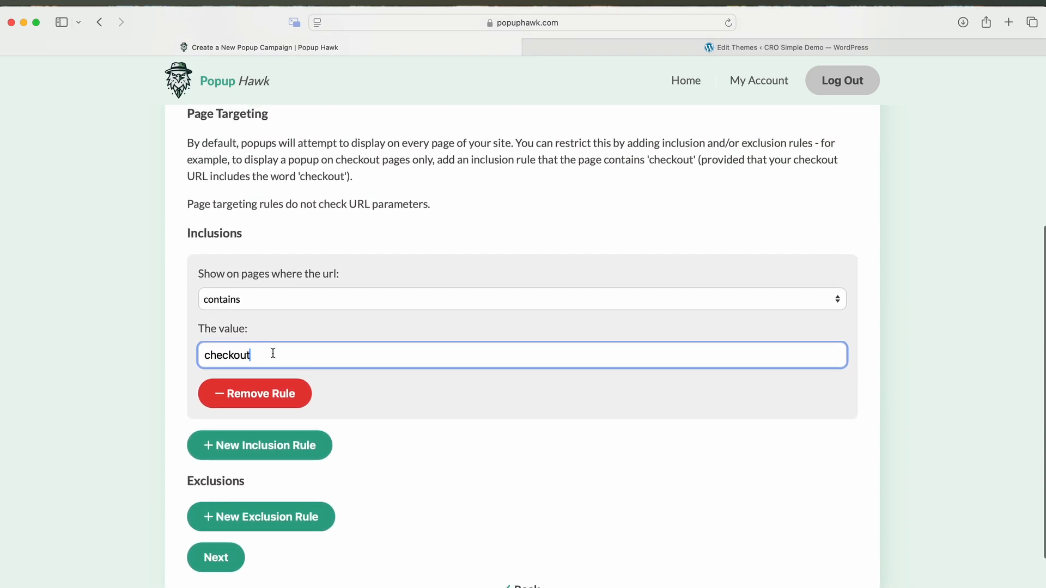
pyautogui.moveTo(271, 355); pyautogui.dragTo(156, 359)
pyautogui.click(172, 349)
pyautogui.scroll(6, 255, 354)
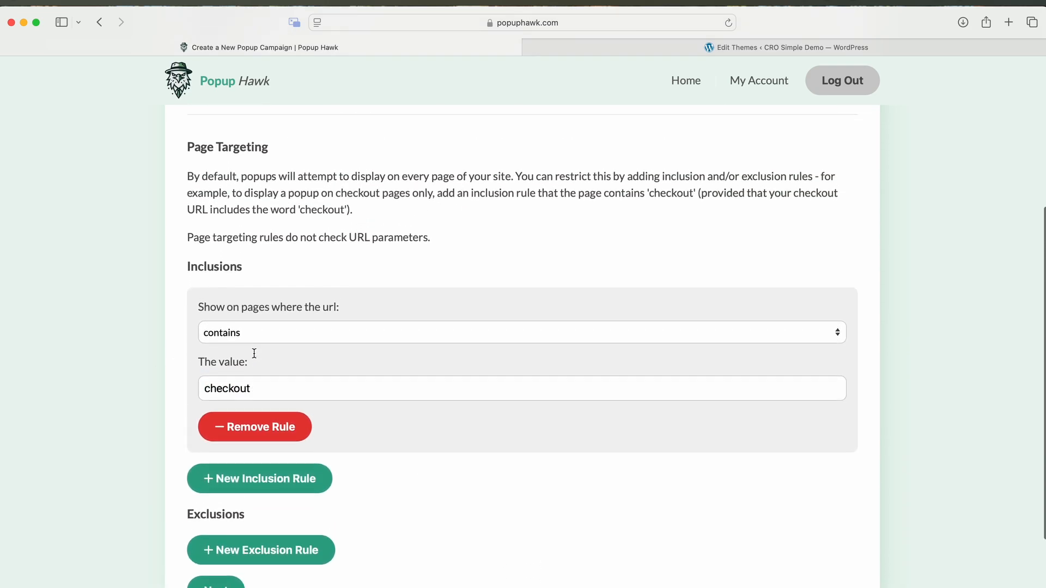
pyautogui.scroll(-5, 254, 356)
pyautogui.scroll(-2, 253, 357)
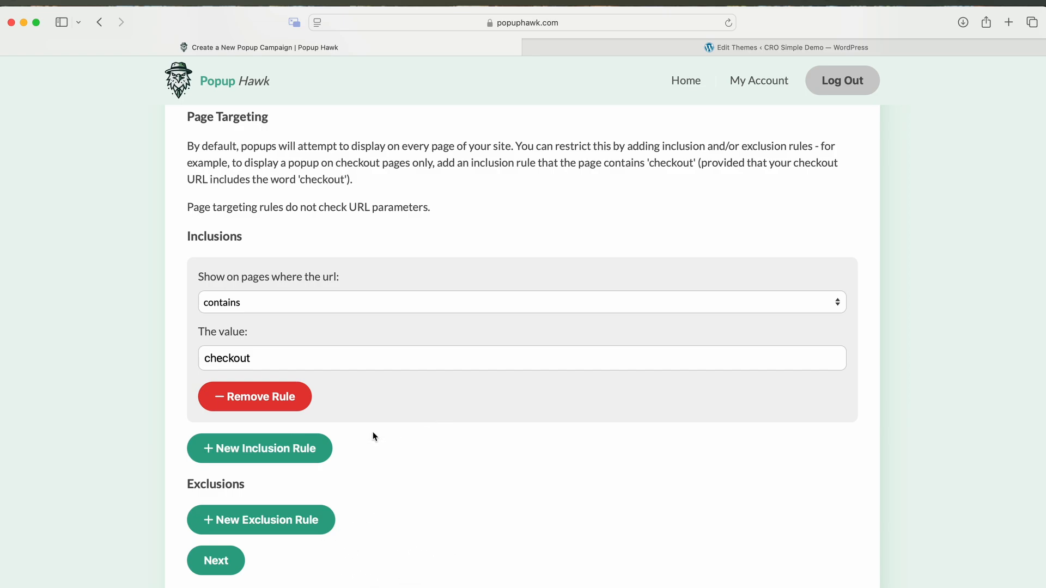
pyautogui.click(234, 560)
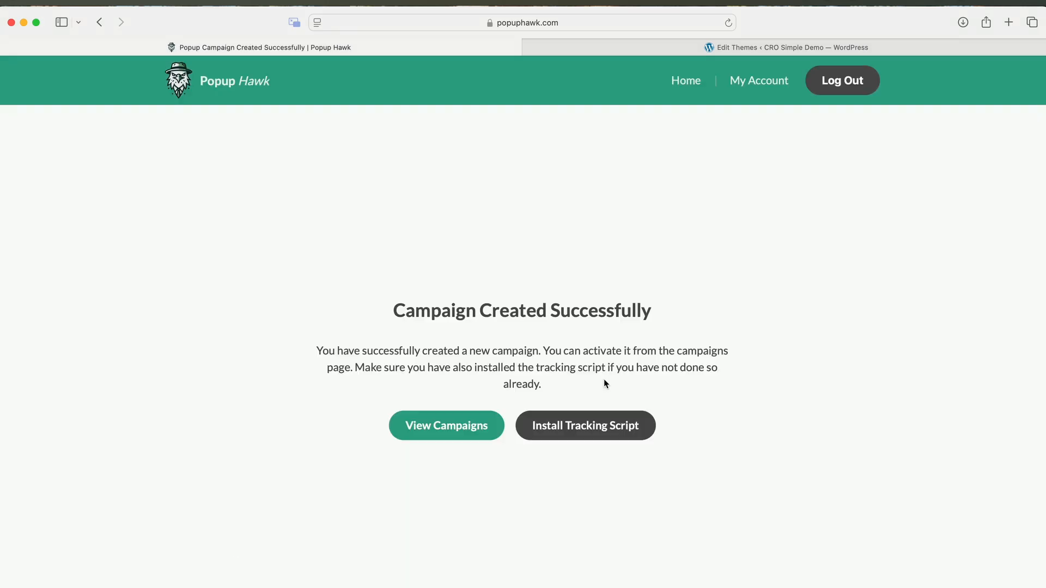
# - Open the Cart abandonment incentive campaign from the list and turn it on
pyautogui.click(469, 425)
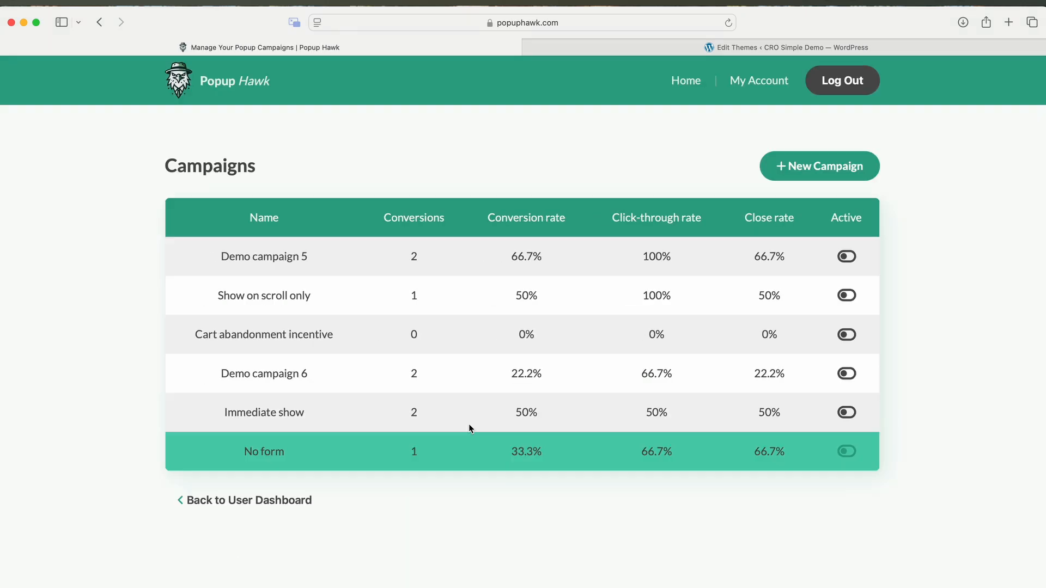
pyautogui.click(305, 336)
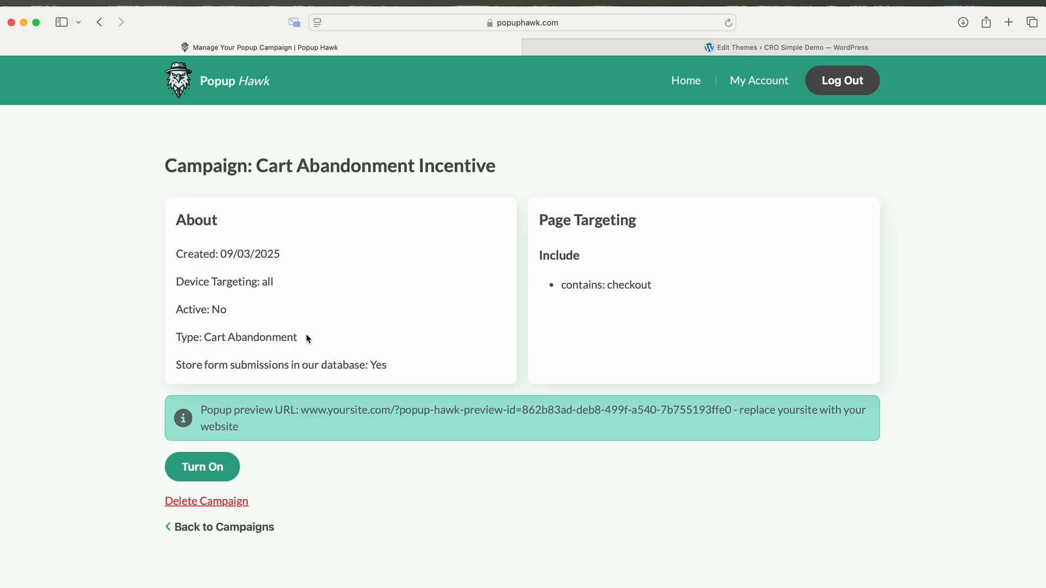
pyautogui.click(208, 472)
pyautogui.click(429, 380)
# - Select the site and preview-ID parts of the preview URL, then open a private window
pyautogui.moveTo(299, 410); pyautogui.dragTo(396, 411)
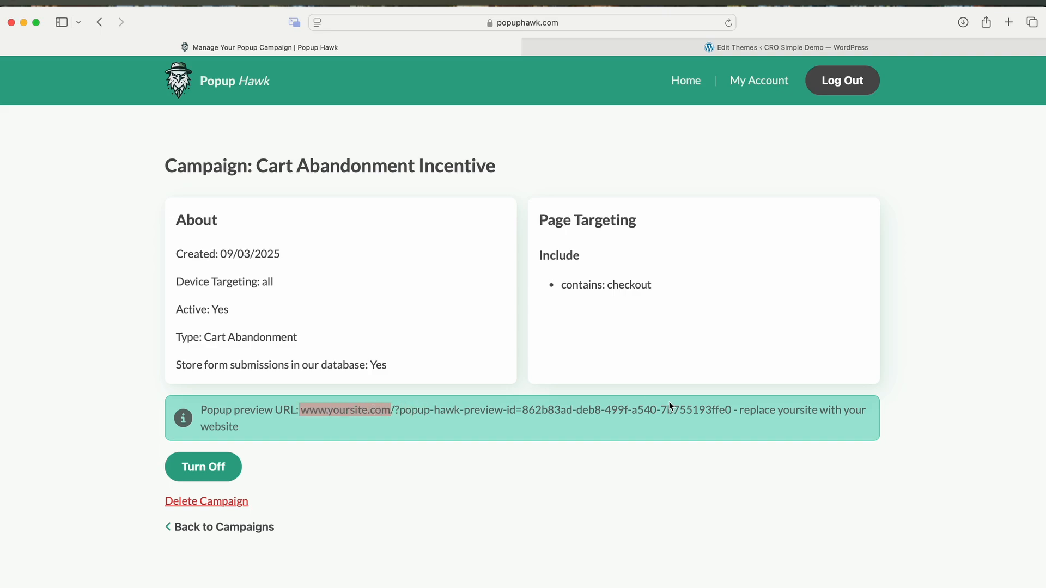
pyautogui.click(706, 403)
pyautogui.moveTo(707, 403); pyautogui.dragTo(482, 427)
pyautogui.moveTo(400, 405); pyautogui.dragTo(397, 404)
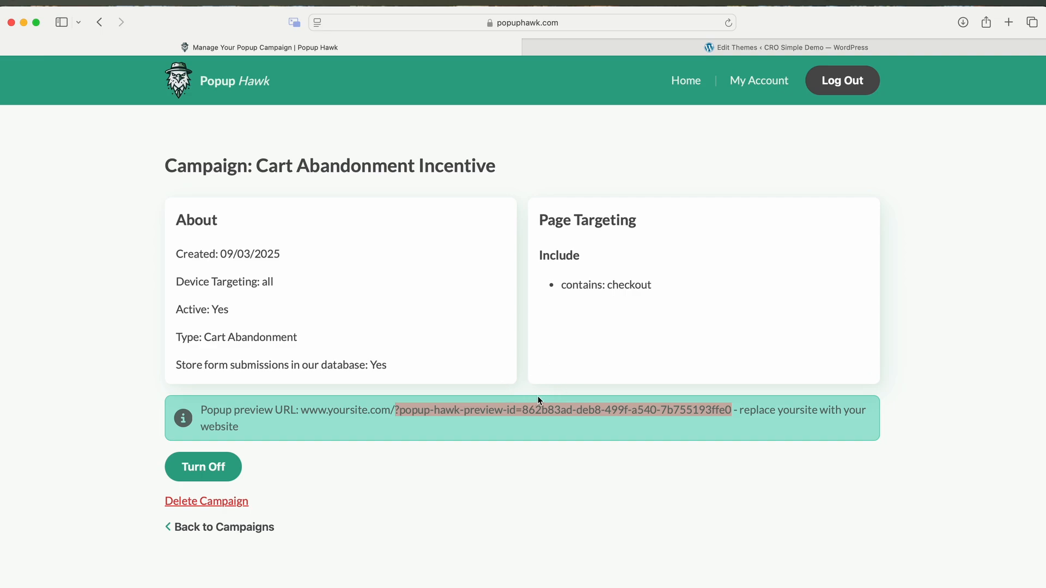
pyautogui.click(213, 142)
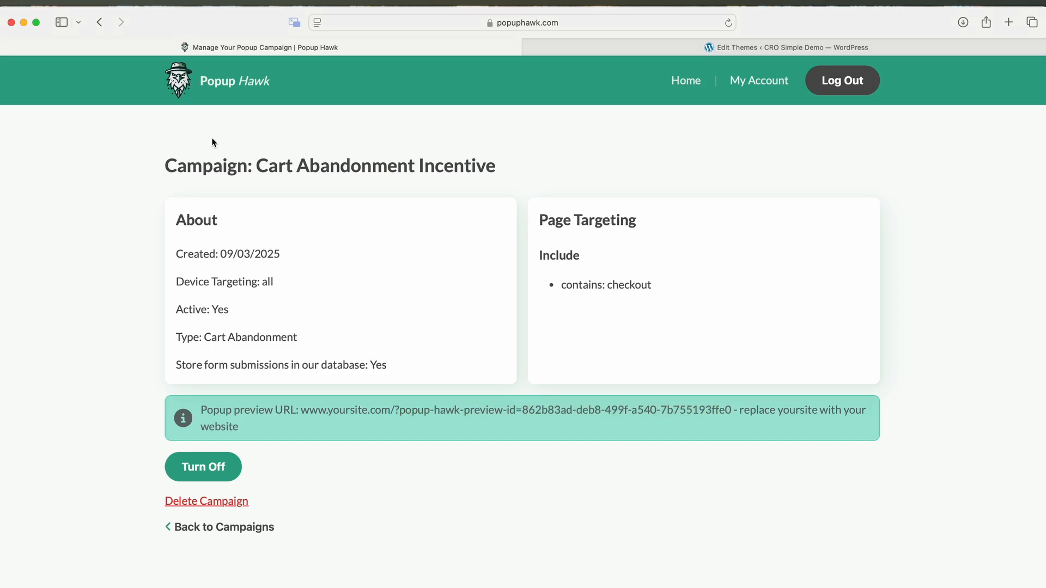
pyautogui.click(75, 1)
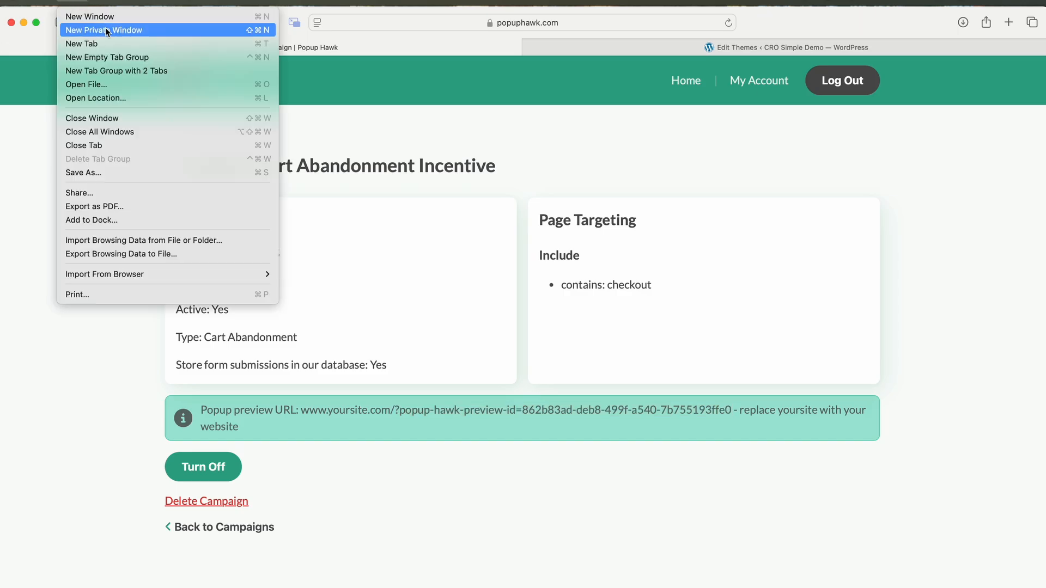
pyautogui.click(104, 30)
# - On demo.crosimple.com, add Dark Brown Jeans ($145.00) from MEN to the cart and open checkout
pyautogui.write('demo.')
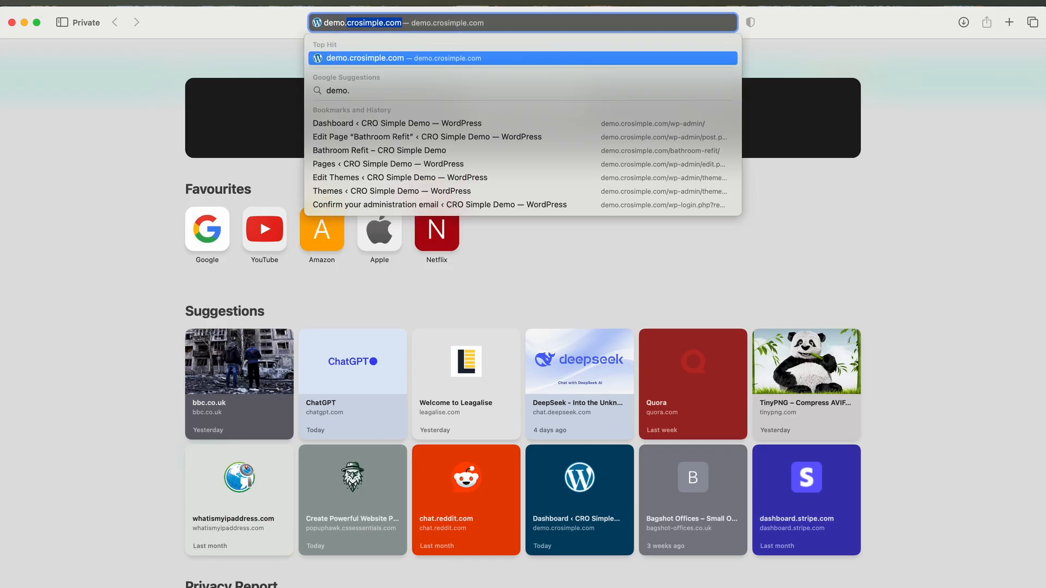
pyautogui.press('Return')
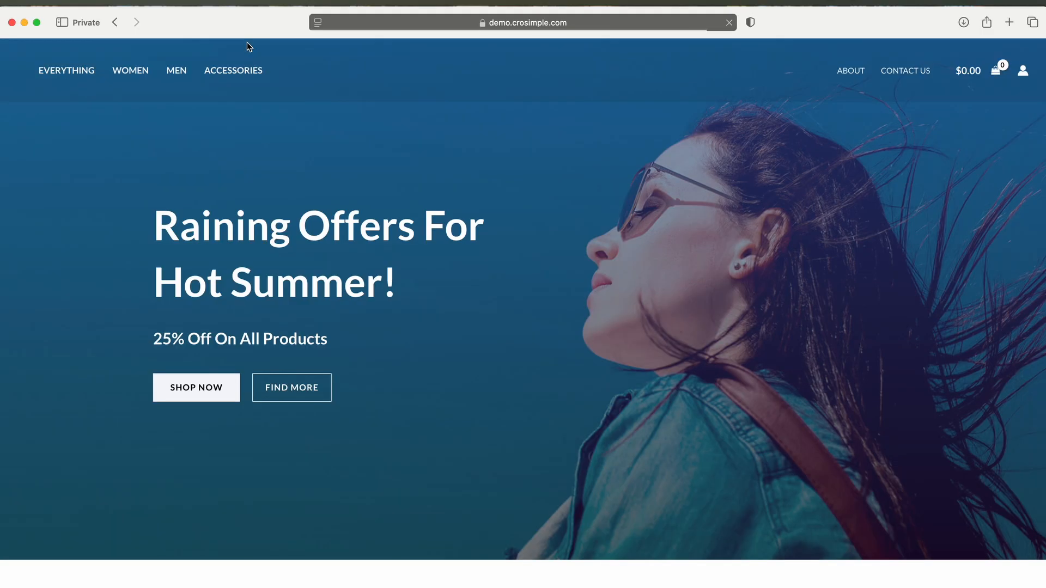
pyautogui.click(179, 71)
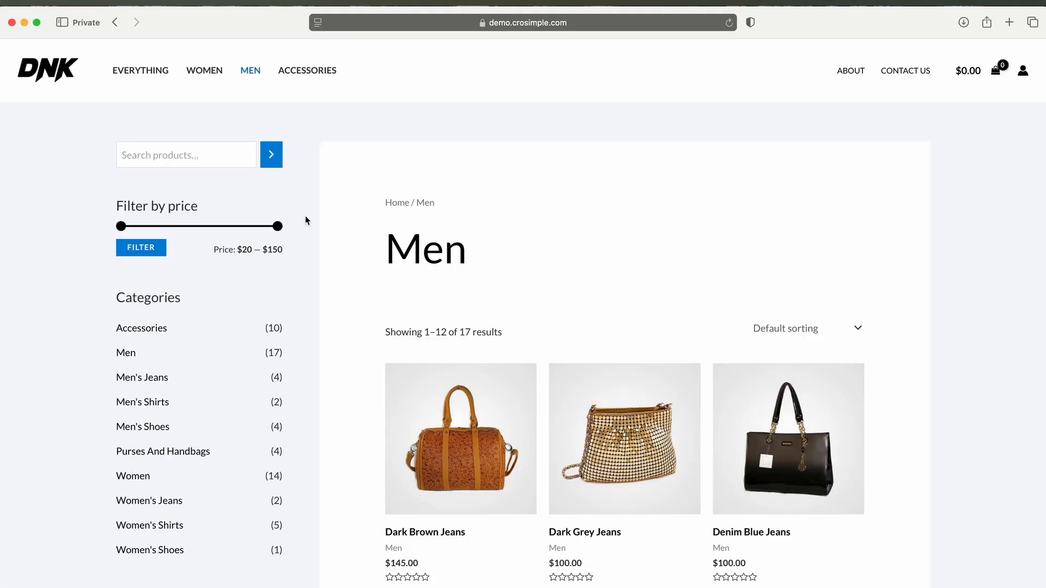
pyautogui.click(419, 388)
pyautogui.click(665, 342)
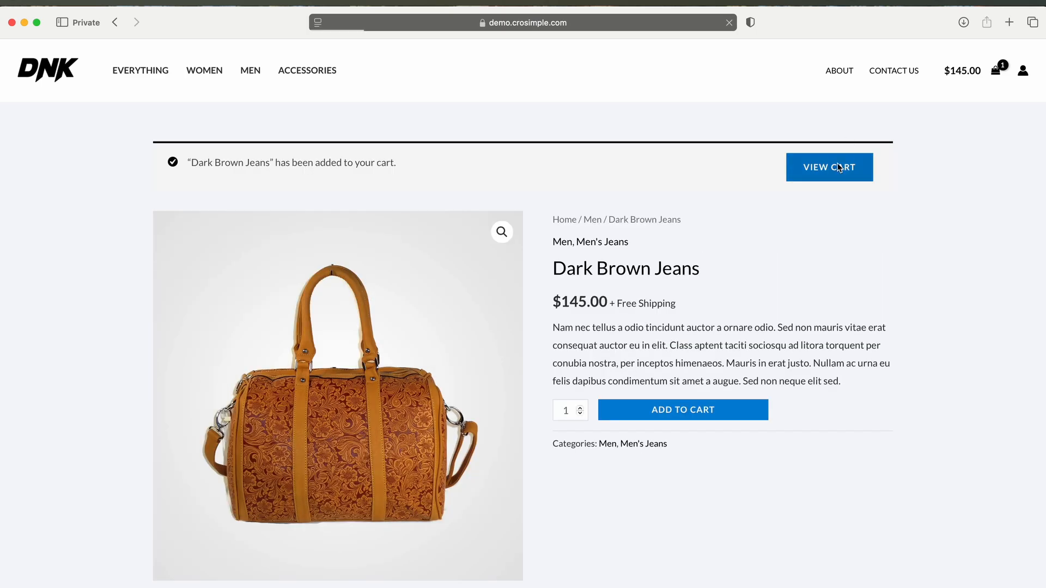
pyautogui.click(829, 167)
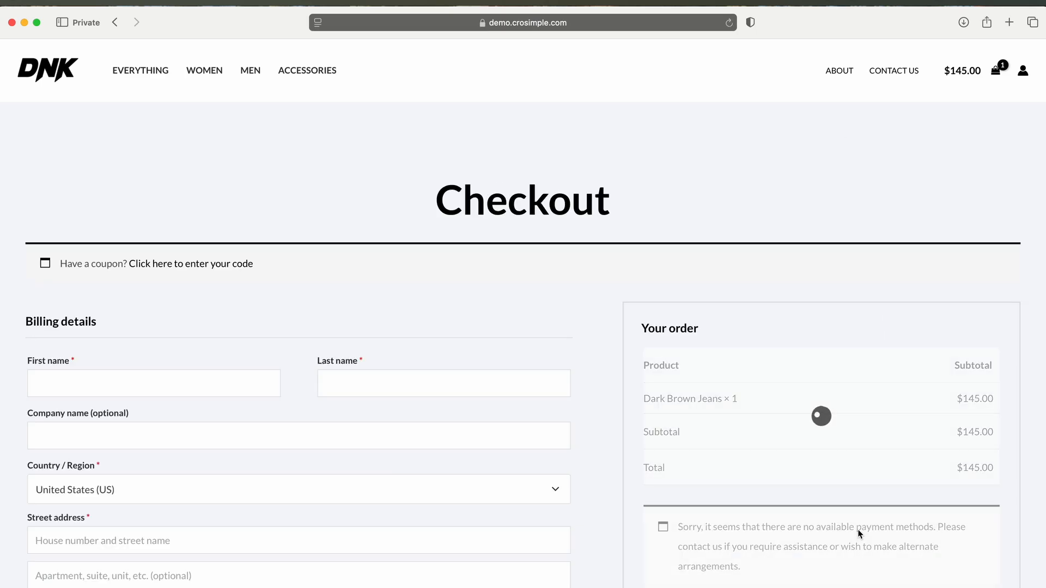
pyautogui.scroll(-10, 695, 428)
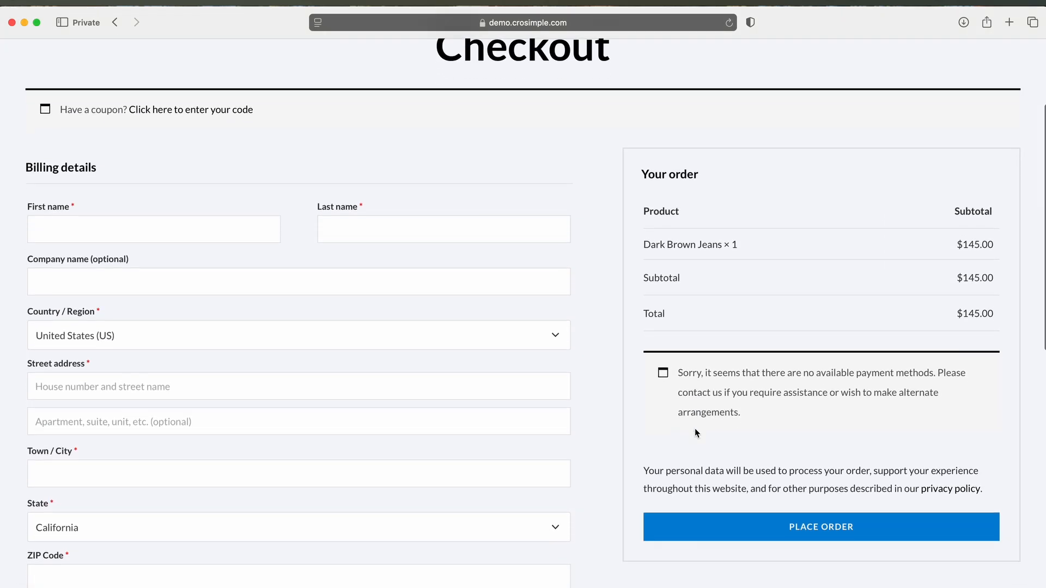
pyautogui.scroll(-4, 695, 429)
pyautogui.scroll(15, 695, 428)
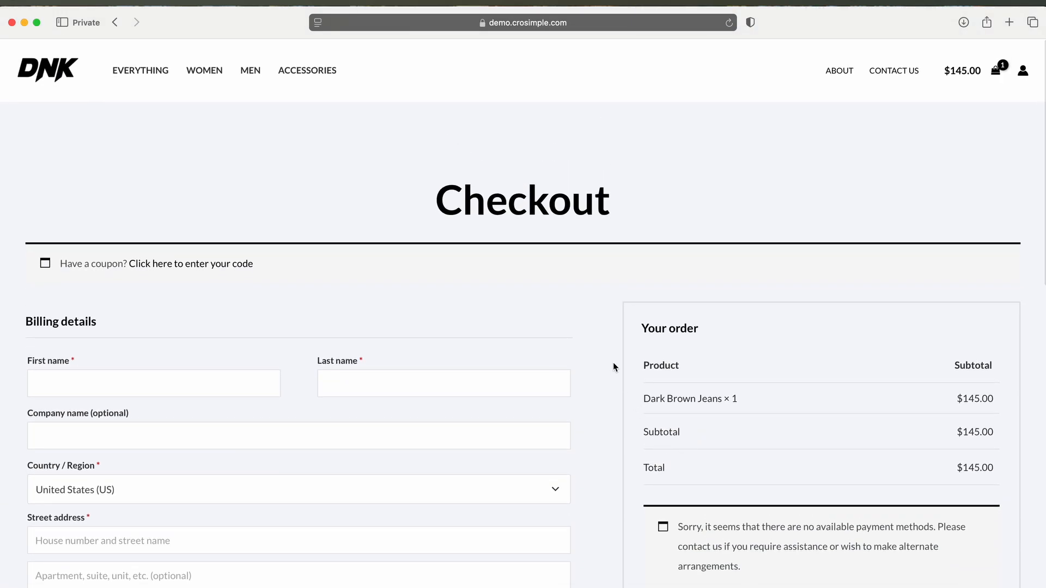
# - Trigger the exit-intent Get 10% Off! popup, submit a test email address, then open Popup Hawk's Leads page
pyautogui.moveTo(571, 17)
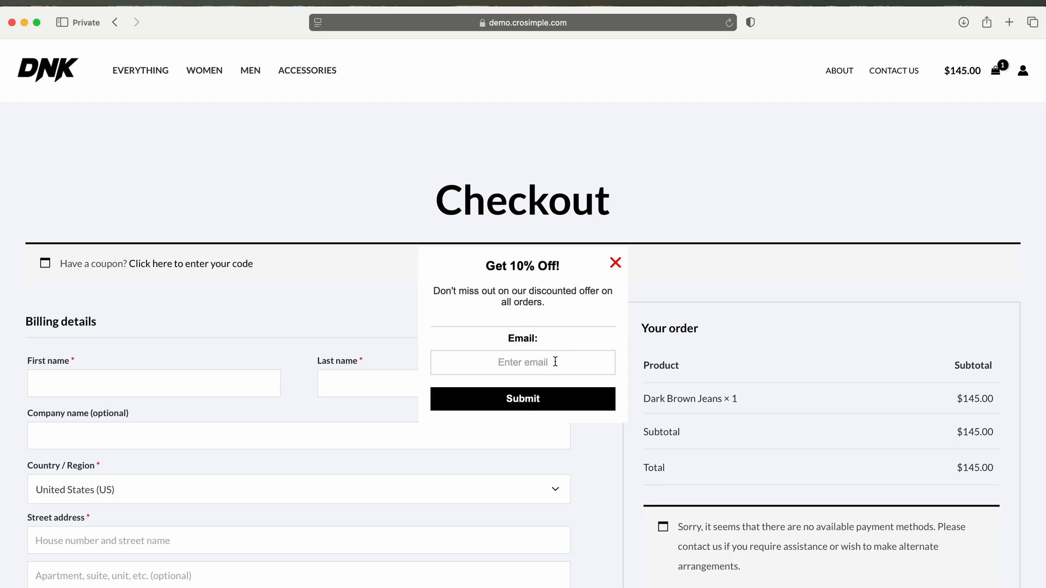
pyautogui.write('email@test.com')
pyautogui.click(531, 400)
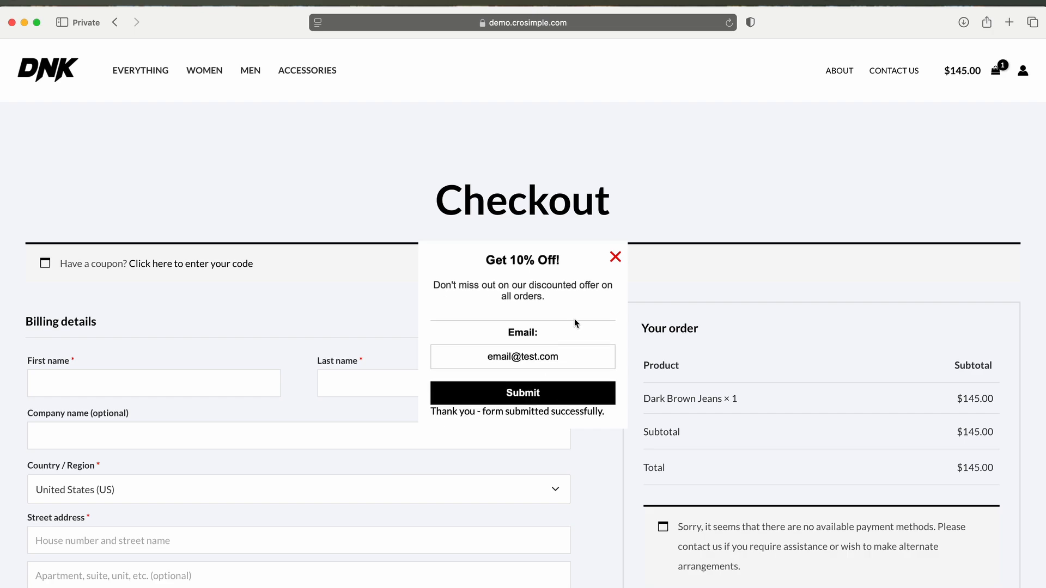
pyautogui.click(444, 350)
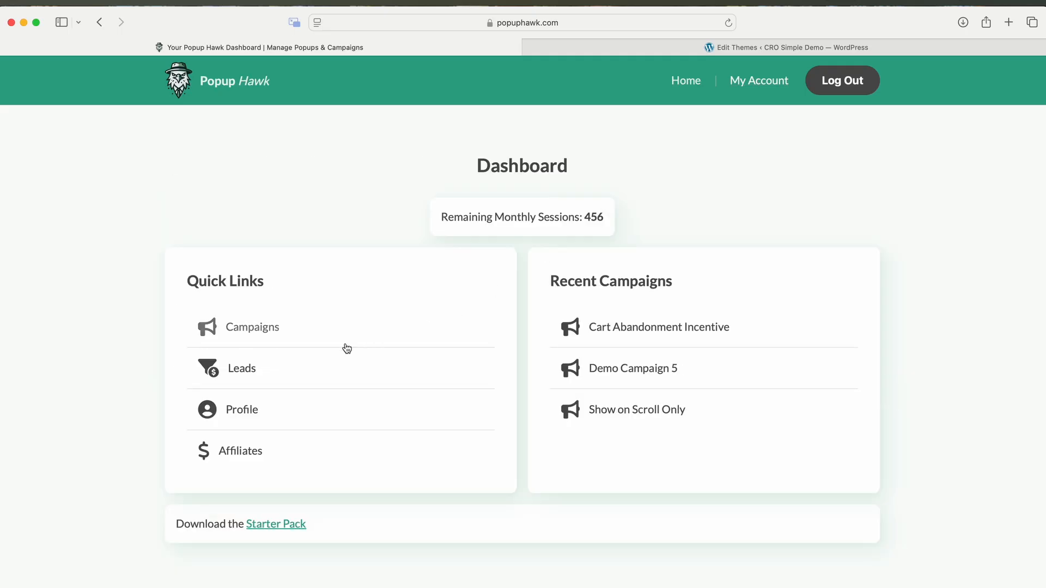
pyautogui.click(243, 365)
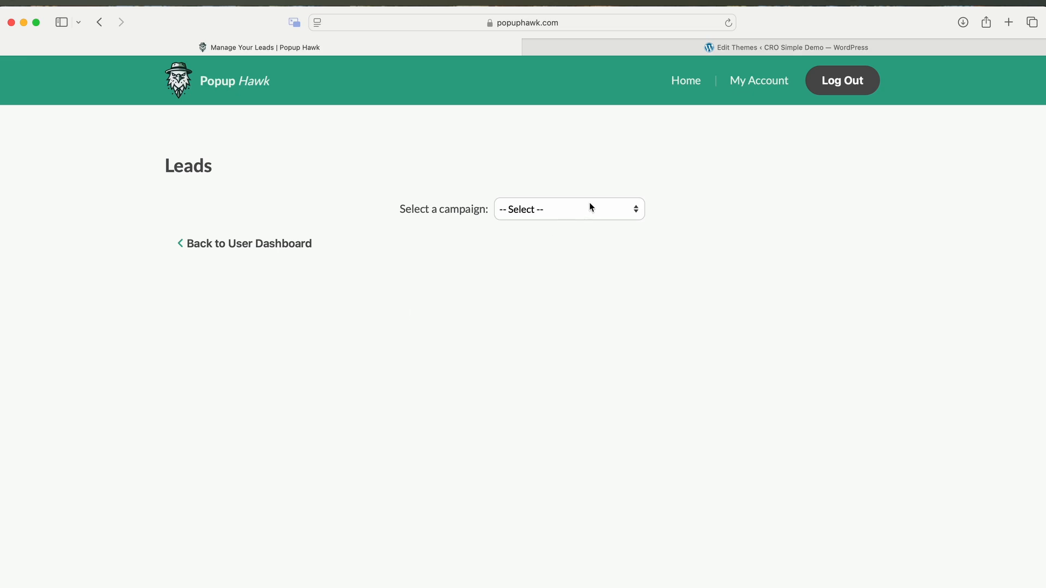
# - Filter Leads to Cart Abandonment Incentive, showing the 2025-03-09 lead, and cancel the Delete Lead dialog
pyautogui.click(591, 208)
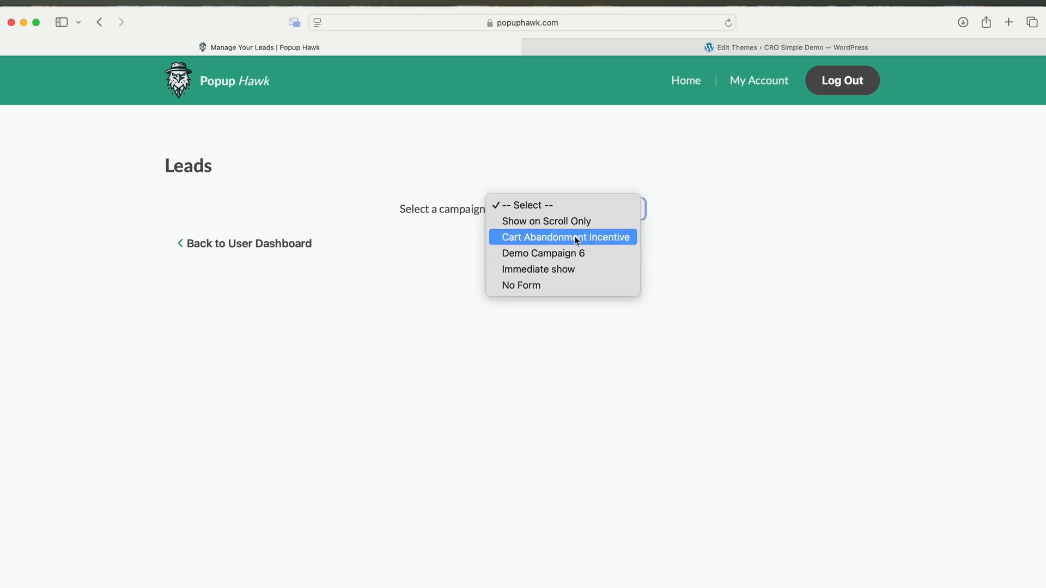
pyautogui.click(576, 238)
pyautogui.click(680, 289)
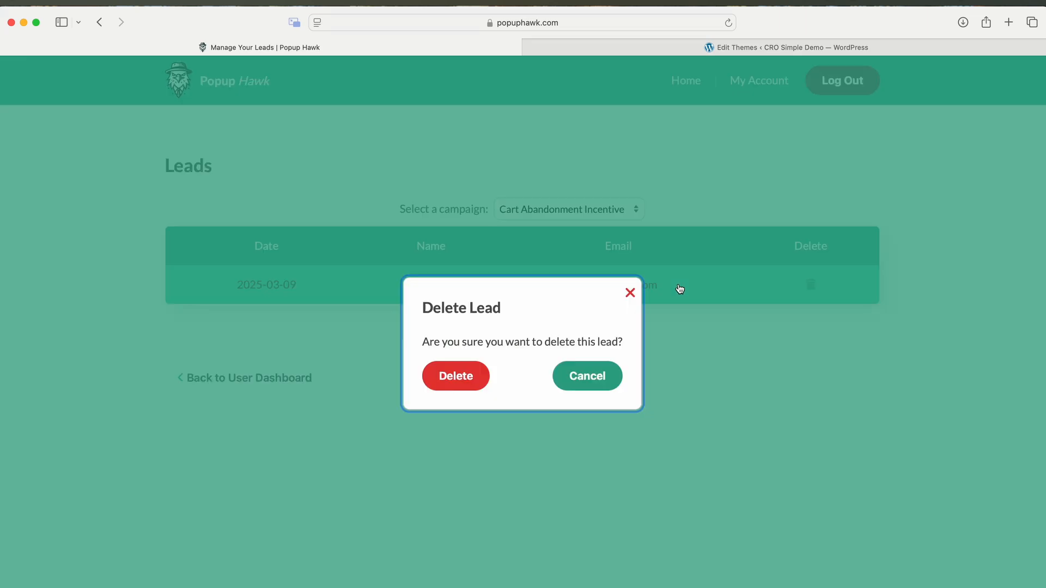
pyautogui.click(630, 294)
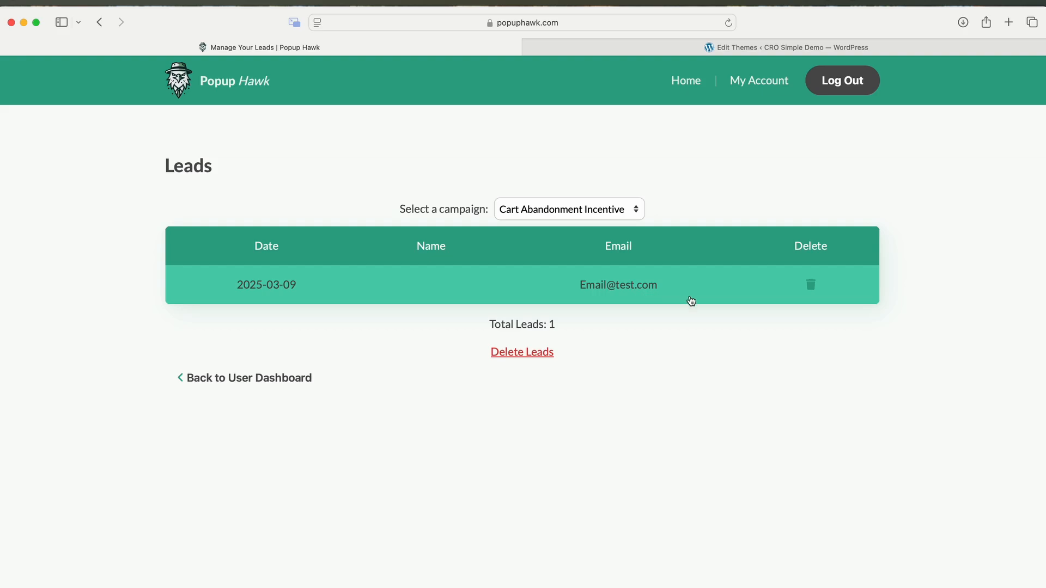